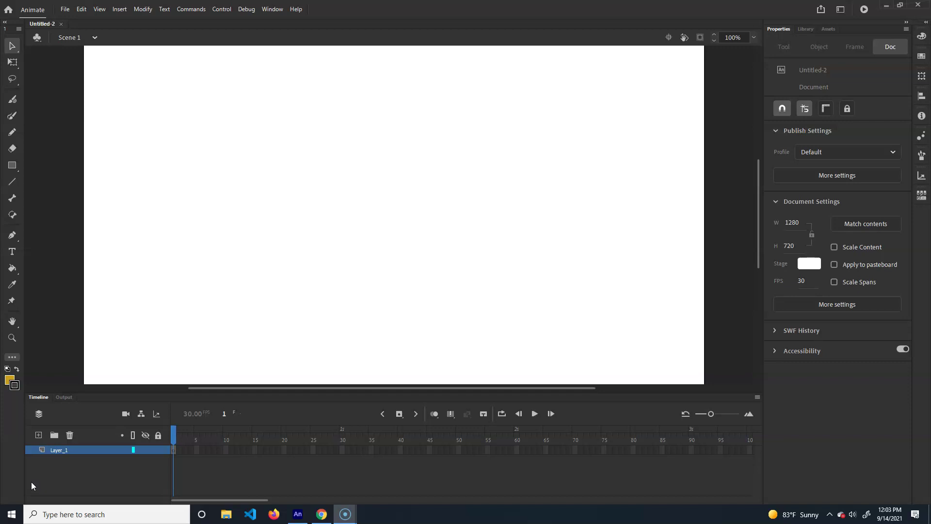
Rename Layer_1 to "pencil"
left_click(62, 452)
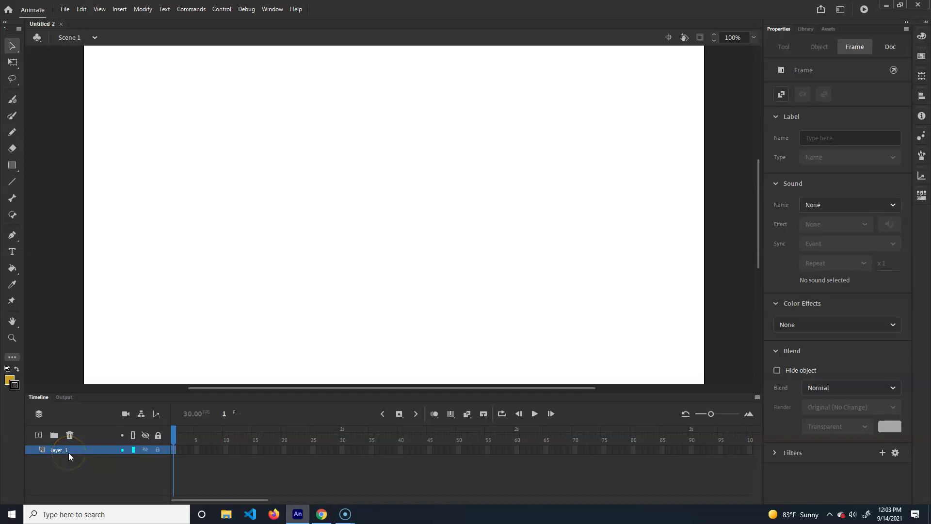
double_click(68, 450)
type("pencil")
key("Return")
Draw a small circle, an open corner and a face-like profile freehand with the Pencil tool in Straighten mode
left_click(12, 133)
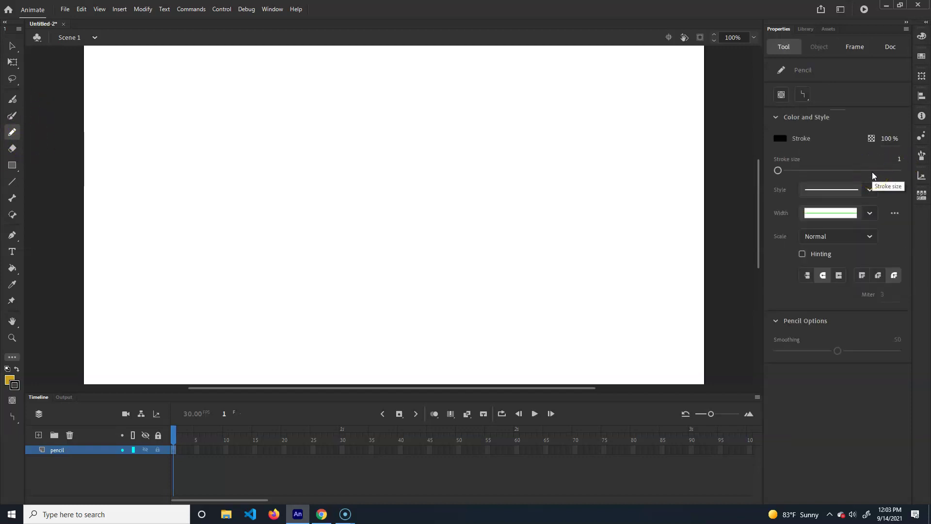
mouse_move(184, 179)
left_mouse_down()
mouse_move(163, 187)
mouse_move(216, 232)
left_mouse_up()
mouse_move(213, 186)
left_mouse_down()
mouse_move(257, 181)
mouse_move(269, 227)
mouse_move(247, 242)
mouse_move(243, 289)
left_mouse_up()
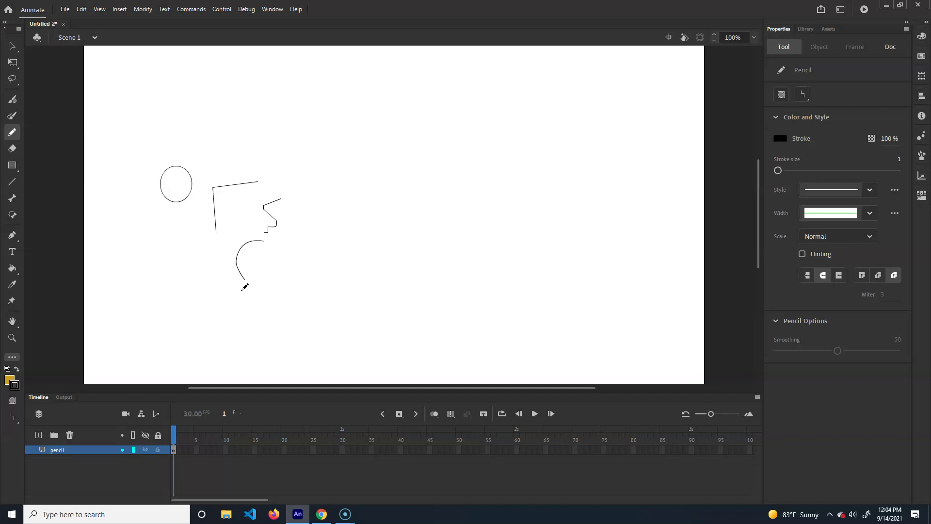
Switch the Pencil to Smooth mode and draw a second circle, open corner and face-like profile beside the first set
left_click(803, 94)
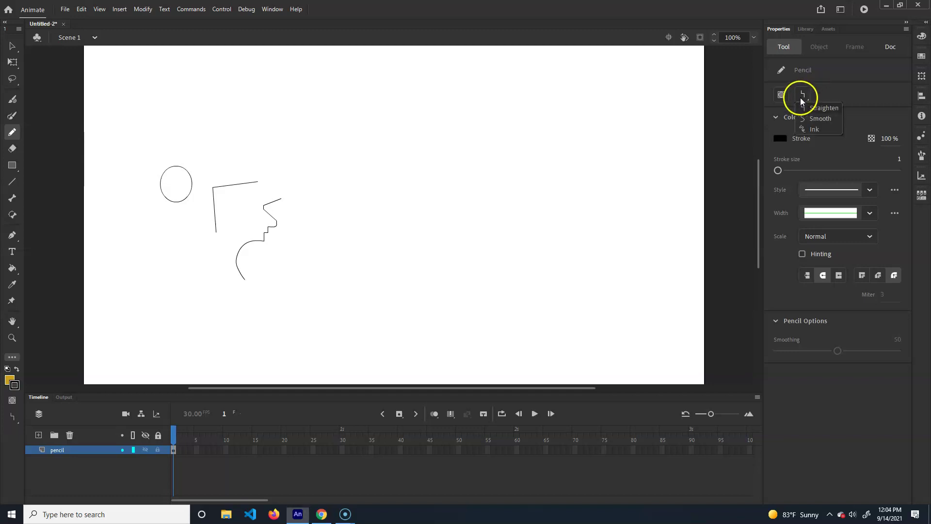
left_click(824, 120)
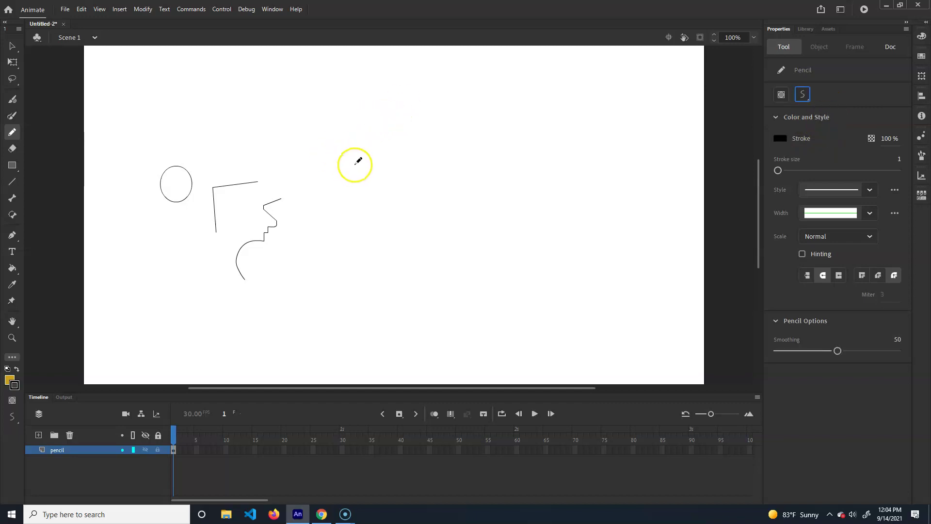
mouse_move(354, 164)
left_mouse_down()
mouse_move(353, 203)
mouse_move(370, 193)
mouse_move(361, 162)
left_mouse_up()
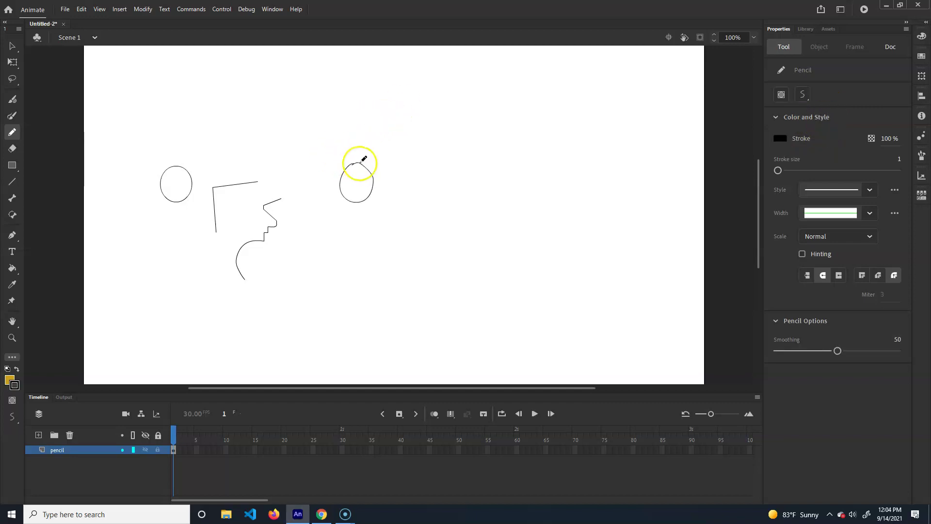
mouse_move(411, 228)
left_mouse_down()
mouse_move(397, 186)
mouse_move(442, 170)
left_mouse_up()
mouse_move(365, 240)
left_mouse_down()
mouse_move(389, 213)
mouse_move(360, 306)
left_mouse_up()
left_click_drag(383, 202, 383, 202)
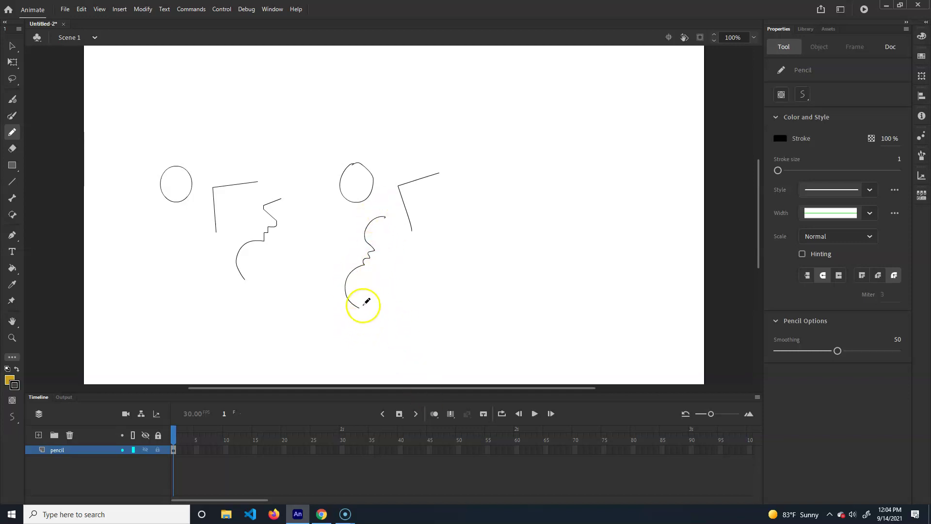
Switch the Pencil to Ink mode and draw a third circle, open corner and face-like profile beside the second set
left_click(801, 96)
left_click(819, 121)
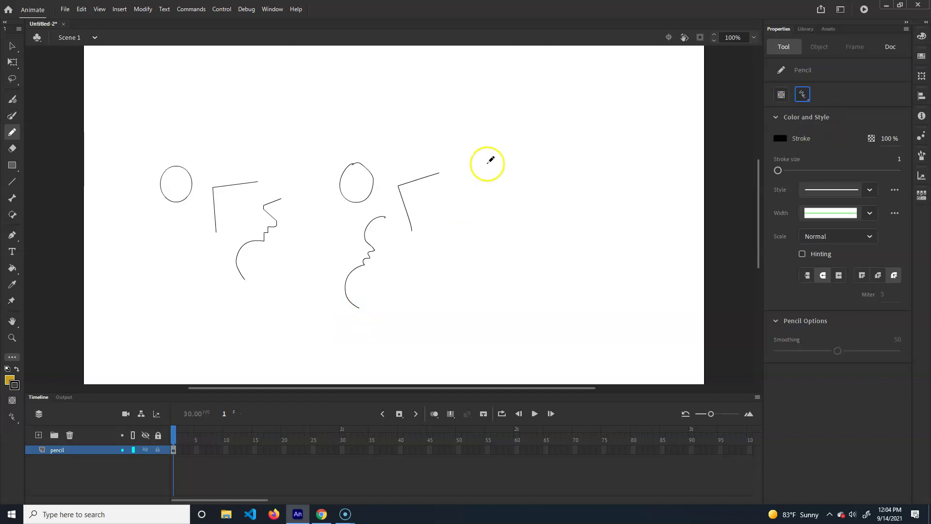
mouse_move(491, 175)
left_mouse_down()
mouse_move(483, 206)
mouse_move(495, 176)
left_mouse_up()
mouse_move(555, 182)
left_mouse_down()
mouse_move(520, 209)
mouse_move(543, 239)
mouse_move(488, 234)
mouse_move(478, 271)
mouse_move(454, 301)
mouse_move(468, 318)
left_mouse_up()
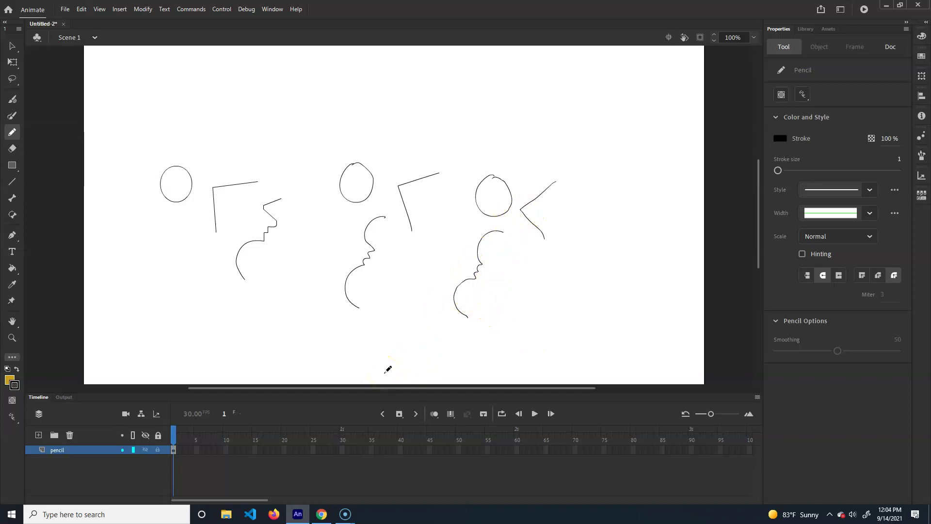
left_click(803, 95)
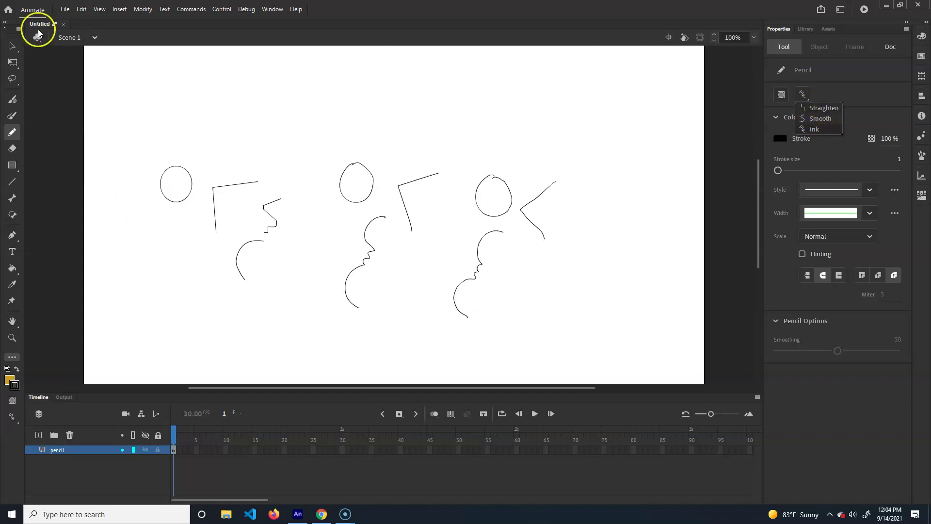
Select all the test sketches on the stage and delete them
left_click(12, 46)
mouse_move(236, 292)
left_mouse_down()
mouse_move(640, 103)
mouse_move(71, 373)
left_mouse_up()
key("Delete")
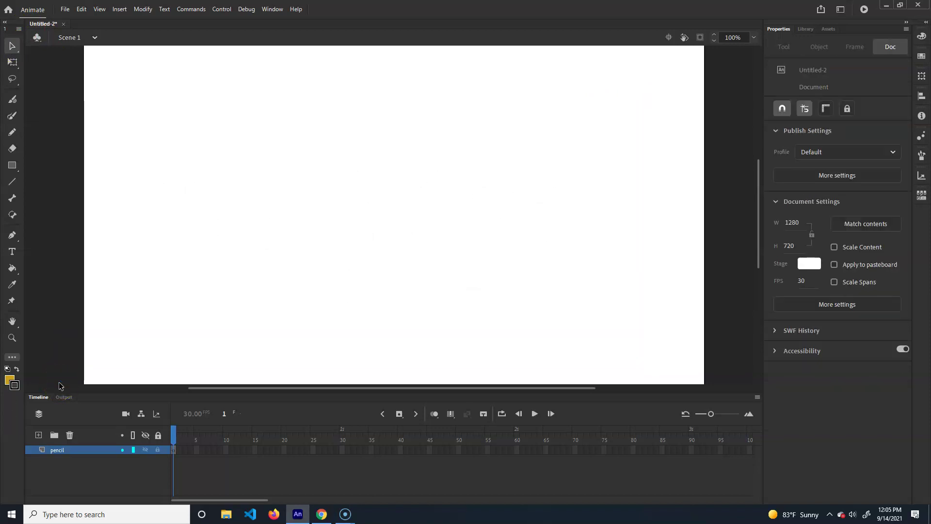
Sketch a rough leaning figure with torso, hips, legs and arms near the stage's left edge on frame 1, using the Pencil tool
left_click(12, 132)
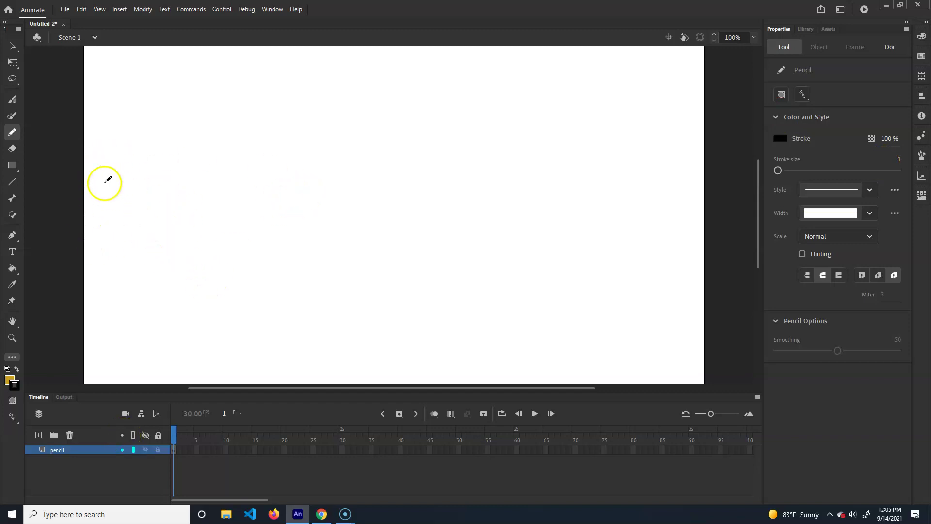
mouse_move(96, 177)
left_mouse_down()
mouse_move(116, 162)
mouse_move(96, 179)
mouse_move(105, 228)
mouse_move(154, 214)
mouse_move(167, 226)
mouse_move(107, 207)
mouse_move(121, 237)
mouse_move(166, 238)
mouse_move(162, 213)
mouse_move(167, 239)
mouse_move(183, 202)
mouse_move(104, 246)
mouse_move(169, 207)
mouse_move(185, 234)
mouse_move(128, 273)
mouse_move(164, 276)
mouse_move(141, 265)
mouse_move(133, 292)
left_mouse_up()
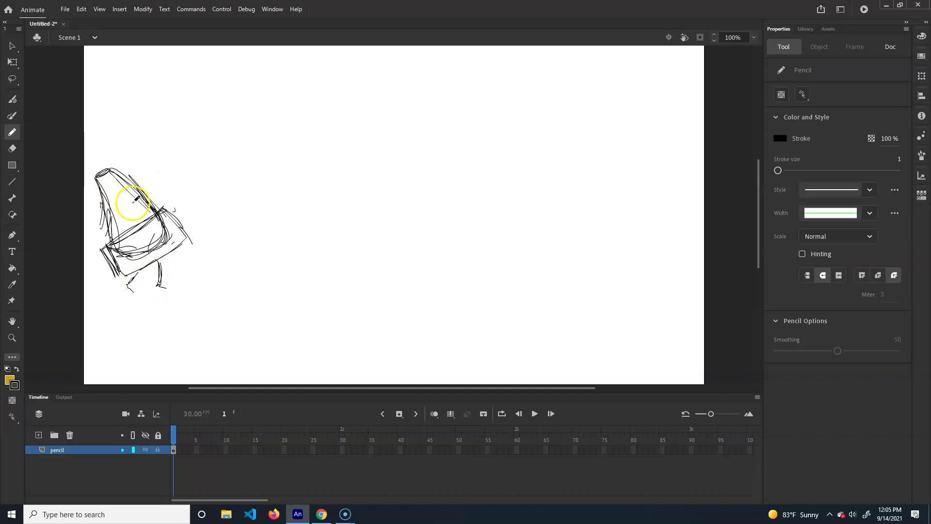
left_click_drag(132, 215, 130, 151)
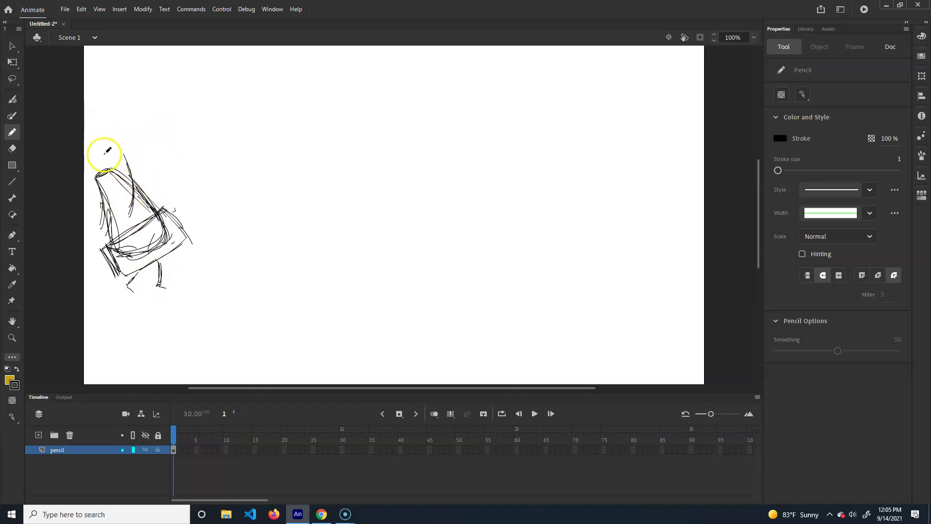
key("ctrl+z")
key("ctrl+z")
left_click_drag(96, 195, 133, 216)
mouse_move(82, 191)
left_mouse_down()
mouse_move(110, 194)
mouse_move(122, 180)
mouse_move(109, 187)
mouse_move(149, 197)
mouse_move(131, 188)
mouse_move(125, 180)
mouse_move(140, 192)
mouse_move(130, 174)
mouse_move(119, 170)
mouse_move(114, 179)
mouse_move(127, 174)
mouse_move(118, 171)
mouse_move(125, 191)
left_mouse_up()
Insert a blank keyframe at frame 2 of the pencil layer
left_click(184, 449)
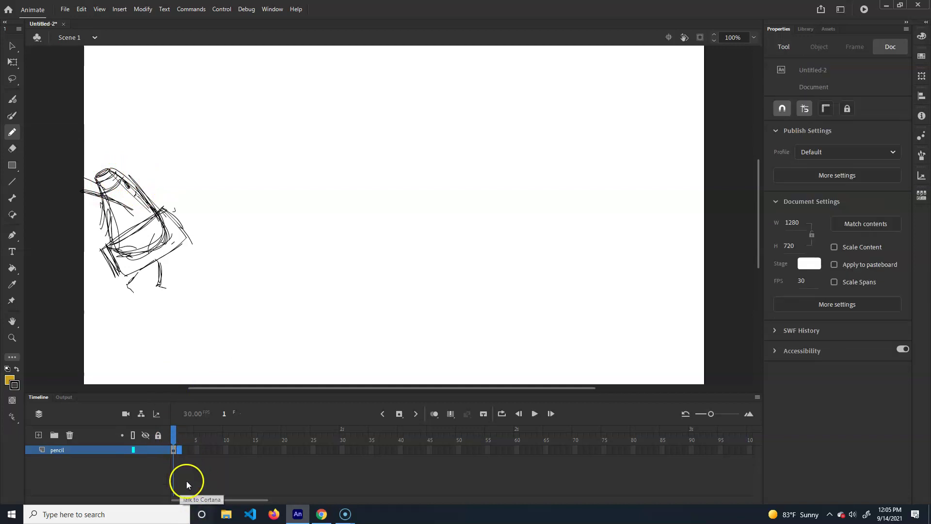
right_click(179, 448)
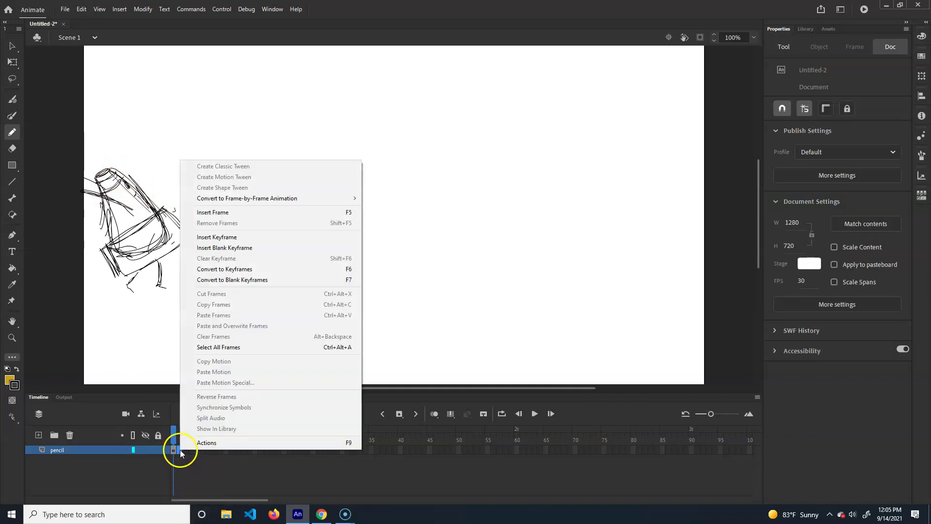
left_click(274, 248)
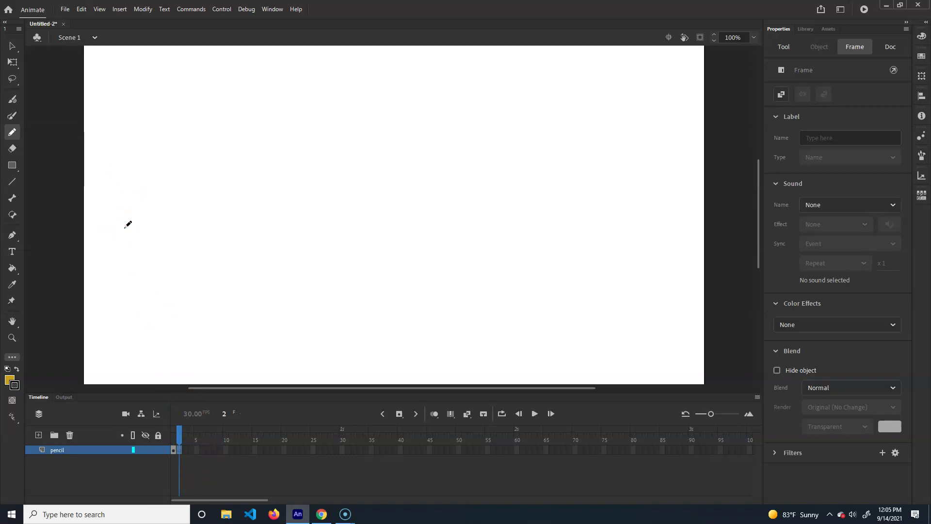
Flip back and forth between frames 1 and 2 to compare the sketch with the blank frame
left_click(175, 435)
key("comma")
key("period")
key("comma")
key("period")
key("comma")
key("period")
key("comma")
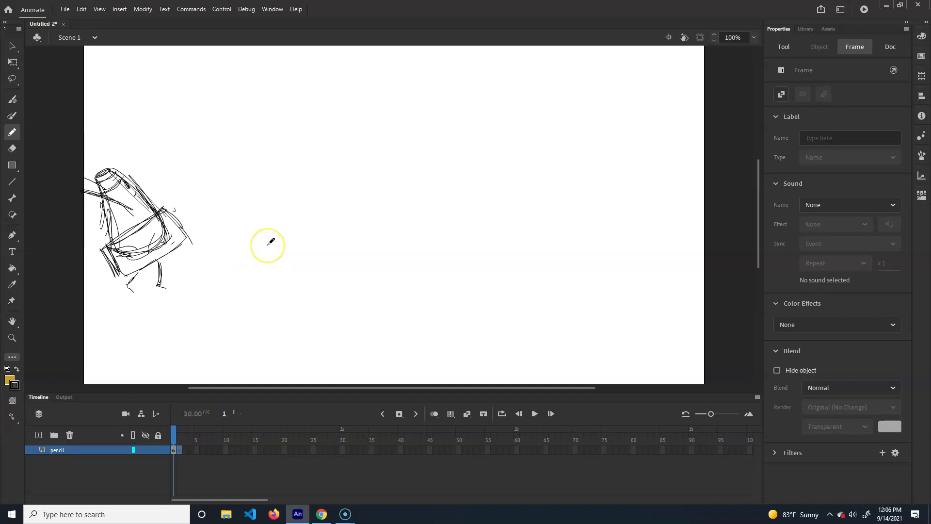
Turn on onion skinning and move to frame 2 with frame 1 within the onion range
left_click(440, 415)
left_click(182, 444)
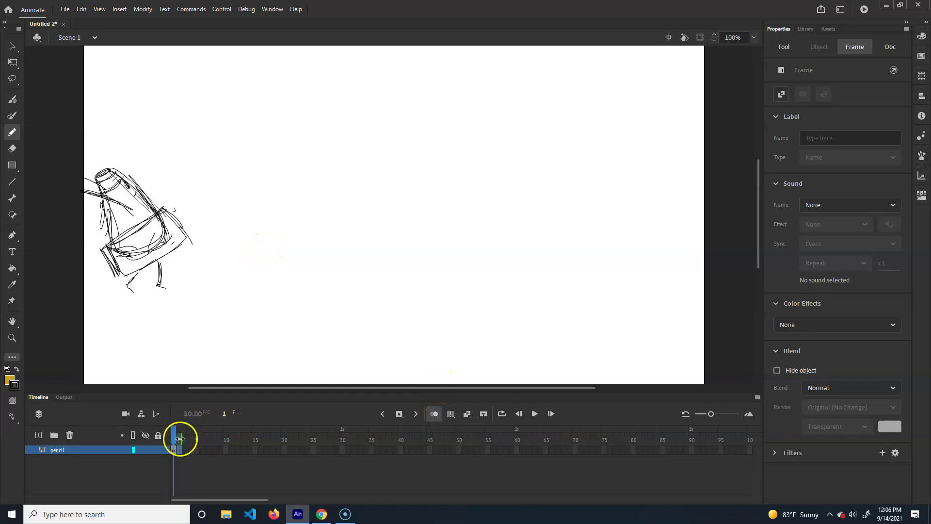
left_click_drag(176, 441, 179, 441)
left_click(192, 480)
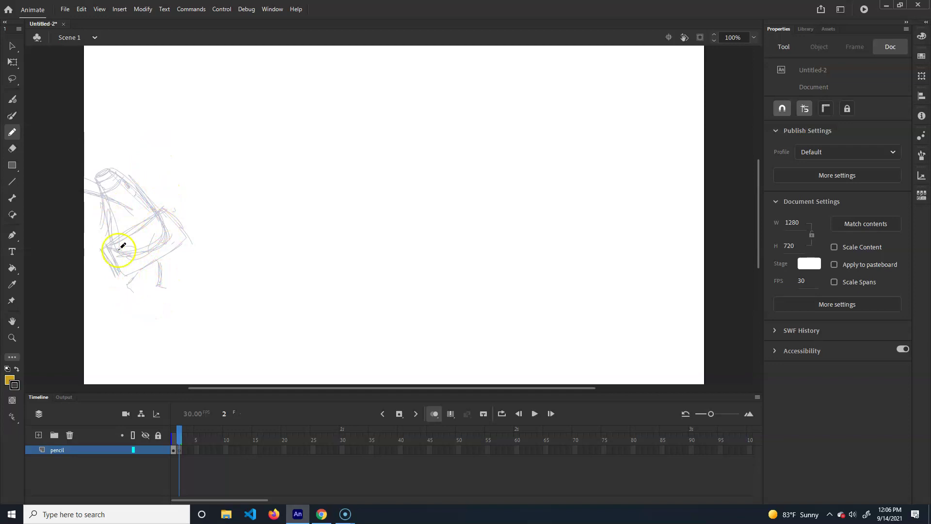
Set the onion skin starting opacity to 20% and its decrease to 17%, with onion skinning left on
left_click(437, 417)
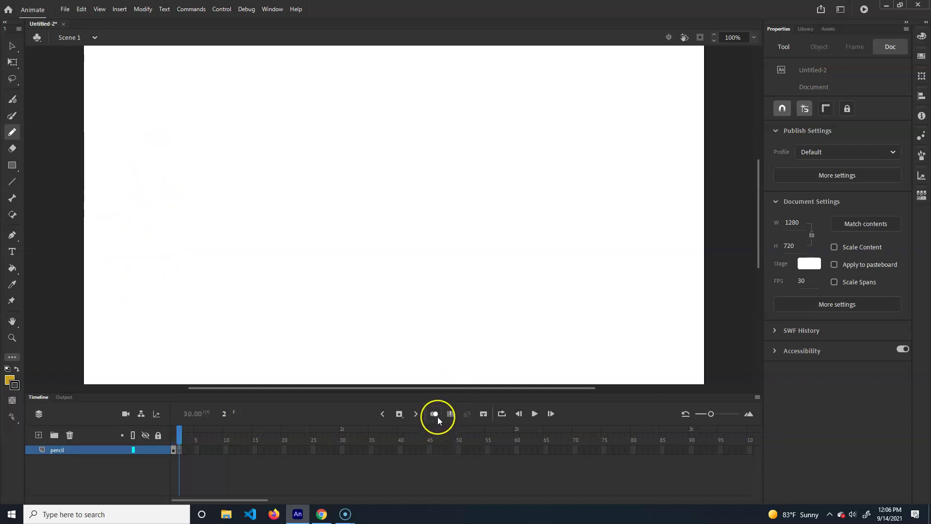
left_click(437, 417)
left_click(480, 479)
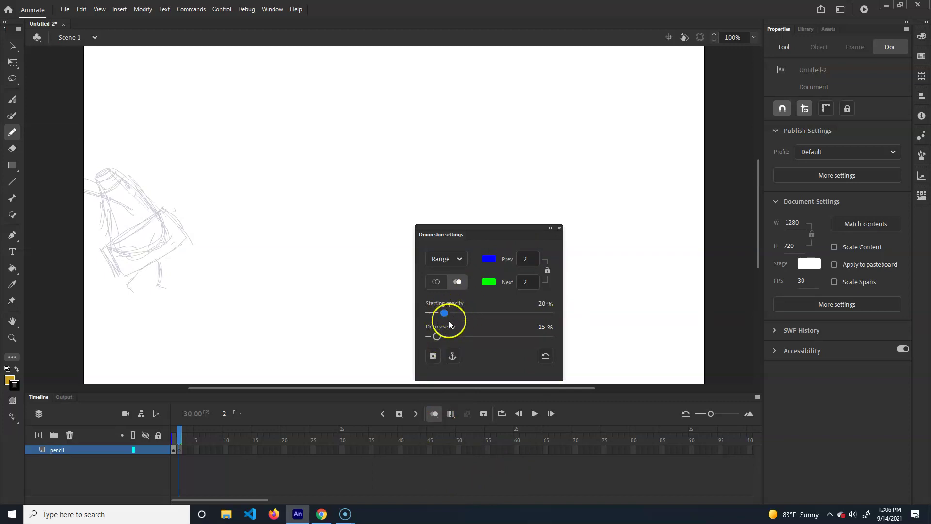
left_click_drag(437, 336, 440, 337)
left_click(559, 228)
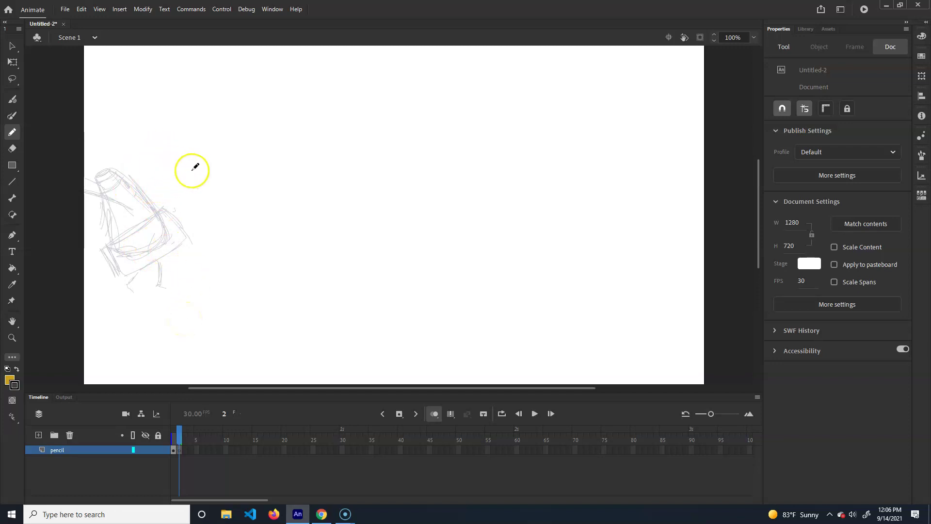
Sketch the figure's second pose on frame 2 beside the onion-skinned first pose, with upright torso, tilted hips, raised arms and bent legs
left_click_drag(199, 175, 208, 176)
mouse_move(187, 178)
left_mouse_down()
mouse_move(175, 228)
mouse_move(170, 218)
left_mouse_up()
left_click_drag(182, 180, 158, 249)
mouse_move(212, 180)
left_mouse_down()
mouse_move(203, 278)
mouse_move(211, 252)
left_mouse_up()
left_click_drag(209, 193, 199, 277)
mouse_move(182, 237)
left_mouse_down()
mouse_move(183, 200)
mouse_move(162, 262)
mouse_move(149, 250)
left_mouse_up()
left_click_drag(212, 274, 227, 250)
mouse_move(193, 177)
left_mouse_down()
mouse_move(213, 189)
mouse_move(187, 190)
left_mouse_up()
left_click_drag(212, 266, 196, 283)
mouse_move(155, 231)
left_mouse_down()
mouse_move(215, 283)
mouse_move(219, 274)
left_mouse_up()
mouse_move(181, 253)
left_mouse_down()
mouse_move(199, 262)
mouse_move(159, 237)
mouse_move(133, 270)
mouse_move(139, 264)
mouse_move(122, 257)
mouse_move(187, 299)
mouse_move(207, 280)
left_mouse_up()
left_click_drag(194, 315, 221, 277)
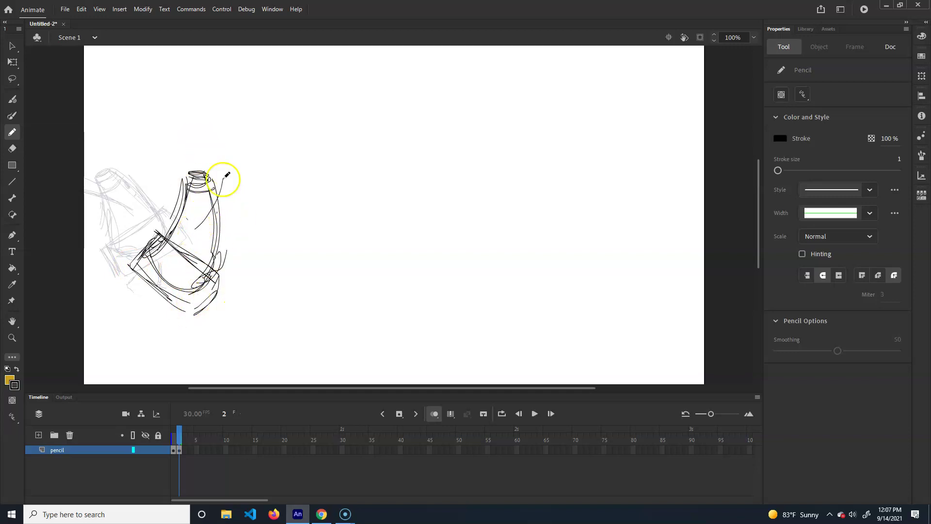
mouse_move(223, 177)
left_mouse_down()
mouse_move(192, 234)
mouse_move(223, 162)
mouse_move(171, 154)
mouse_move(180, 165)
mouse_move(179, 148)
mouse_move(239, 183)
mouse_move(208, 202)
mouse_move(202, 282)
mouse_move(216, 272)
mouse_move(221, 289)
mouse_move(156, 281)
mouse_move(184, 276)
mouse_move(167, 306)
mouse_move(158, 311)
mouse_move(160, 291)
mouse_move(141, 307)
mouse_move(147, 316)
mouse_move(188, 275)
left_mouse_up()
left_click_drag(289, 246, 285, 258)
Scale the frame 2 figure down slightly with Free Transform and delete the stray stroke beside it
left_click(11, 48)
mouse_move(304, 110)
left_mouse_down()
mouse_move(210, 191)
mouse_move(59, 379)
left_mouse_up()
left_click(11, 62)
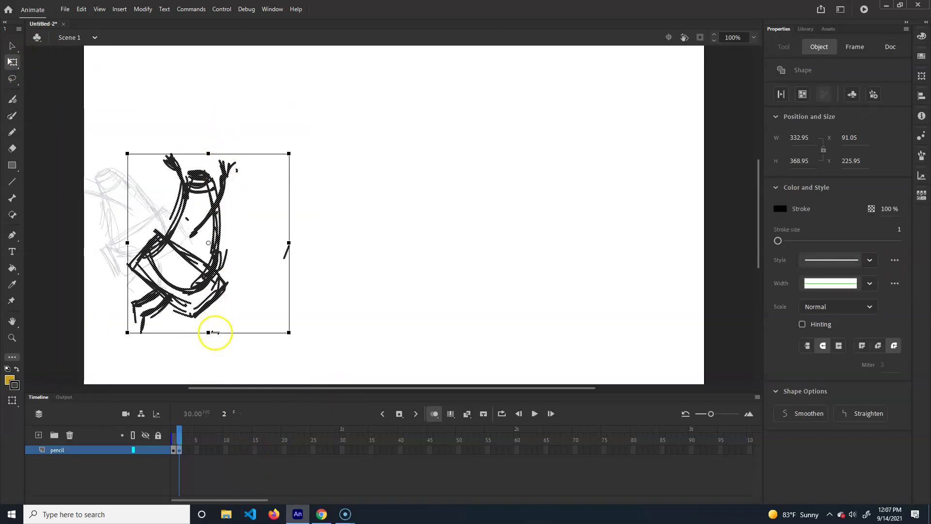
left_click_drag(127, 332, 133, 323)
left_click(12, 46)
left_click(329, 228)
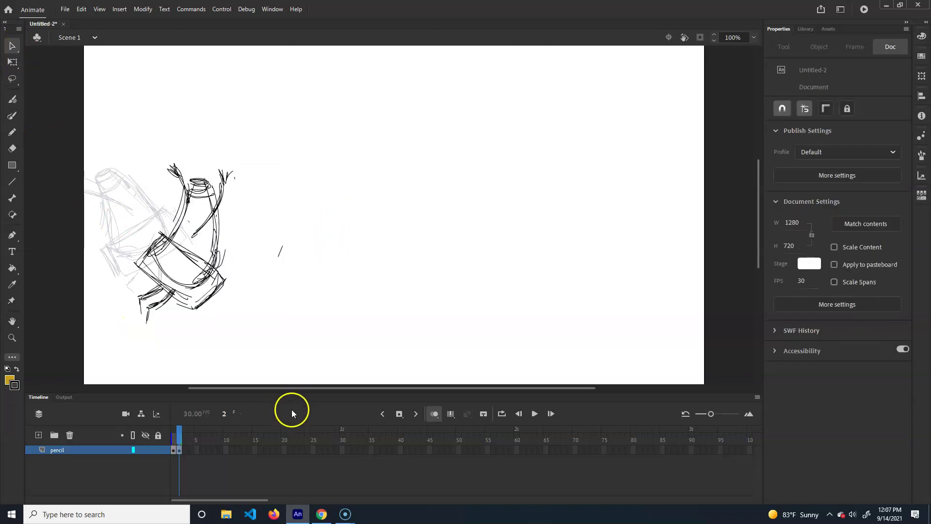
left_click_drag(326, 217, 243, 338)
key("Delete")
Try inserting a regular keyframe at frame 3 that copies the second pose
left_click(185, 450)
left_click(400, 415)
left_click(398, 416)
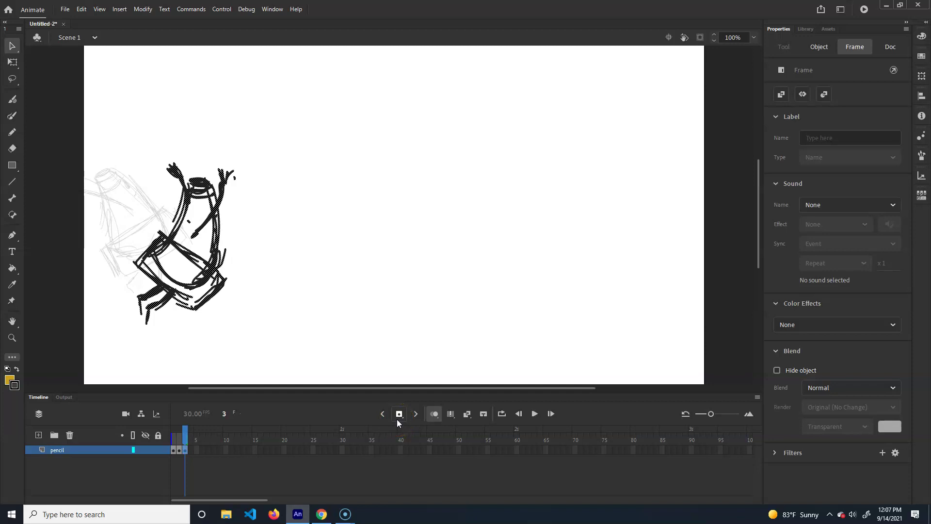
key("ctrl+z")
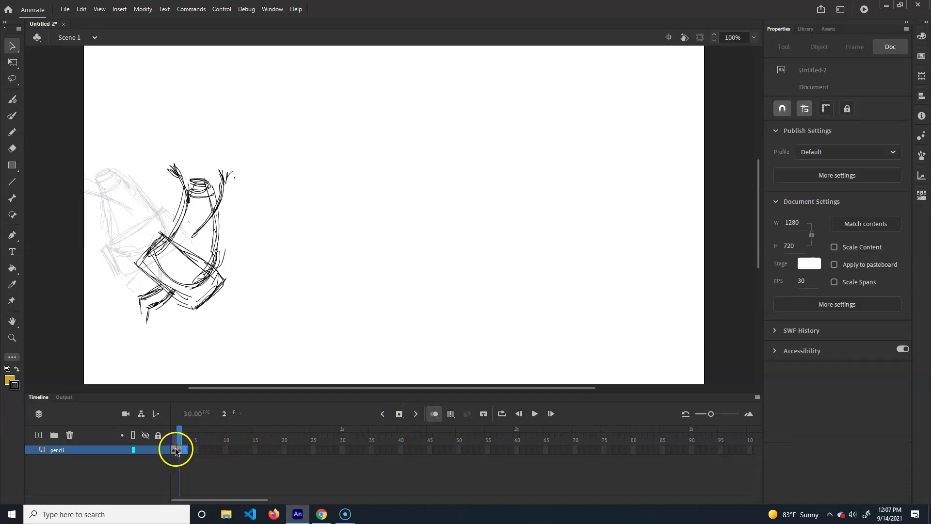
key("F6")
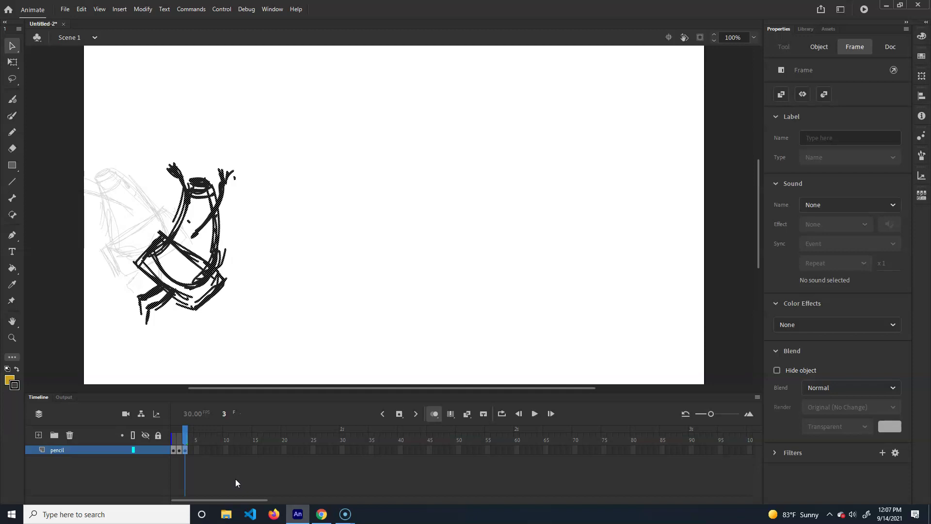
key("comma")
Switch the keyframe insertion type to Blank Keyframe and insert one at frame 3
left_click(399, 413)
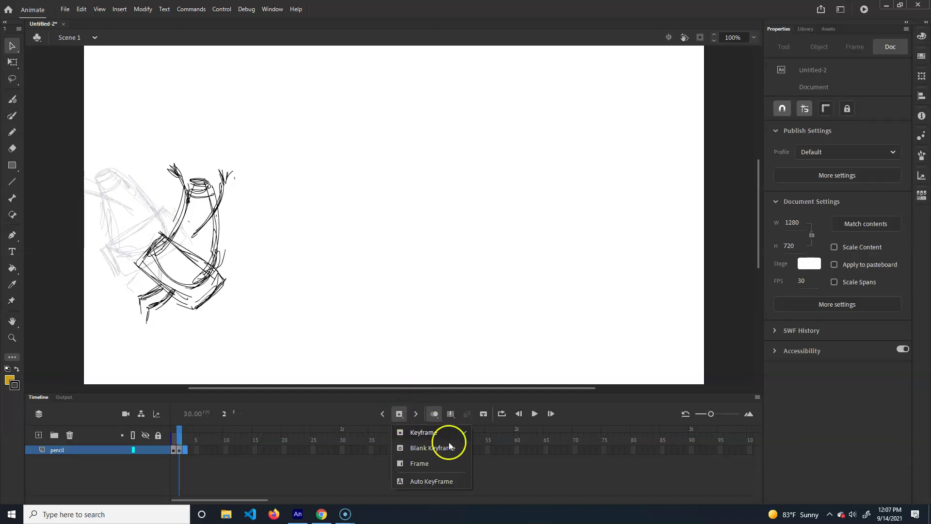
left_click(433, 448)
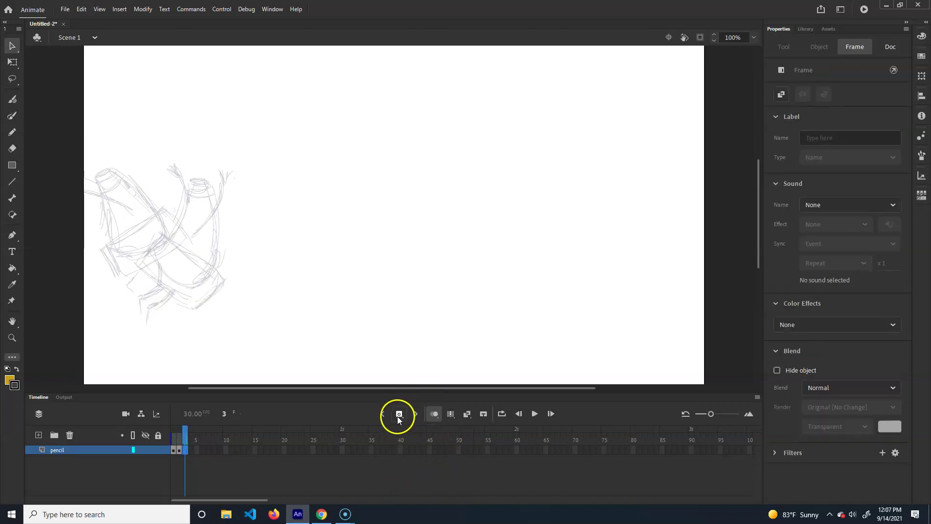
left_click(400, 414)
key("ctrl+z")
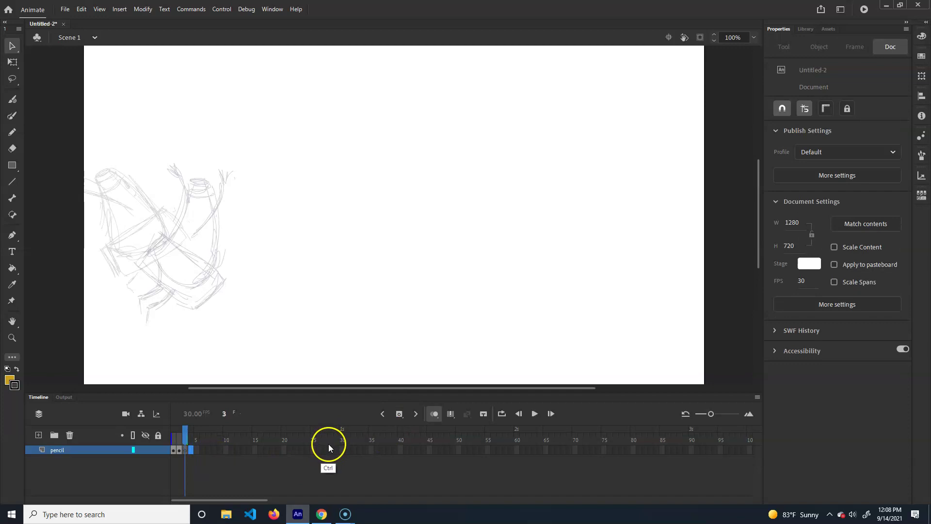
Add another blank keyframe at frame 4 of the pencil layer
left_click(269, 486)
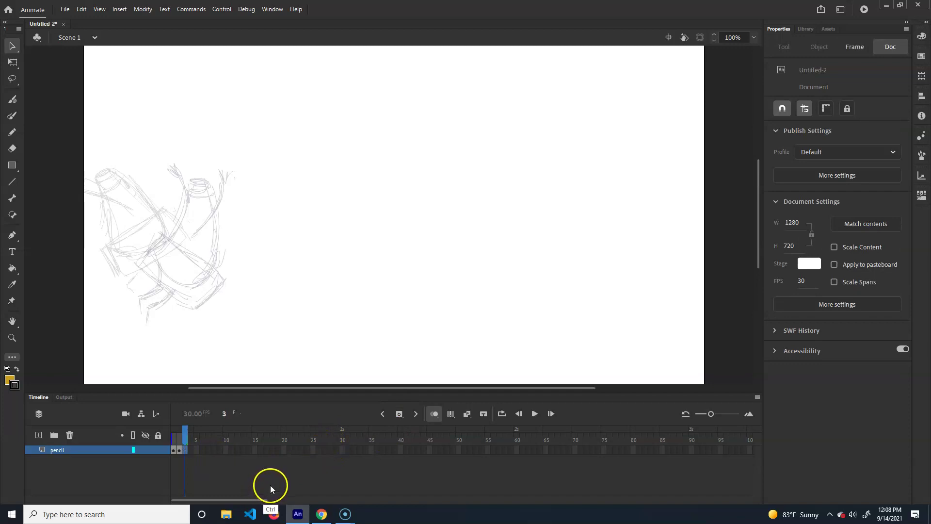
left_click(196, 454)
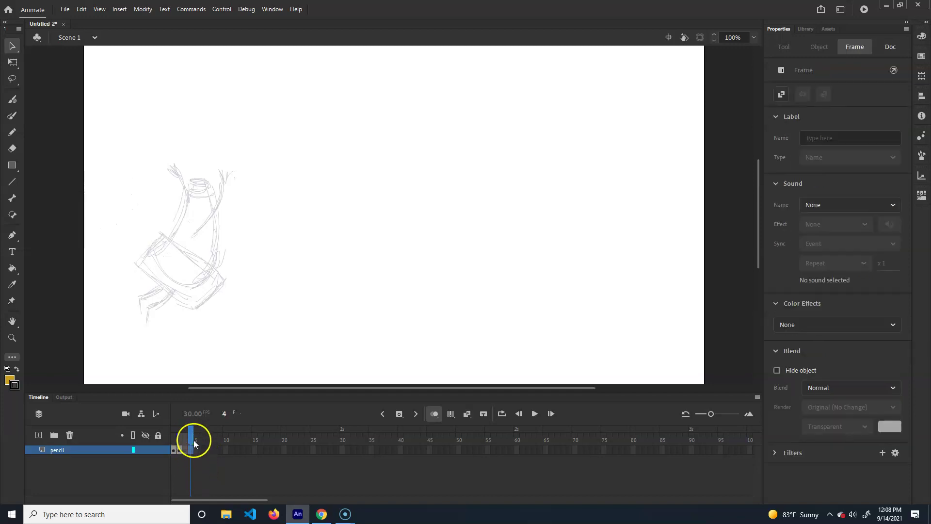
left_click(202, 461)
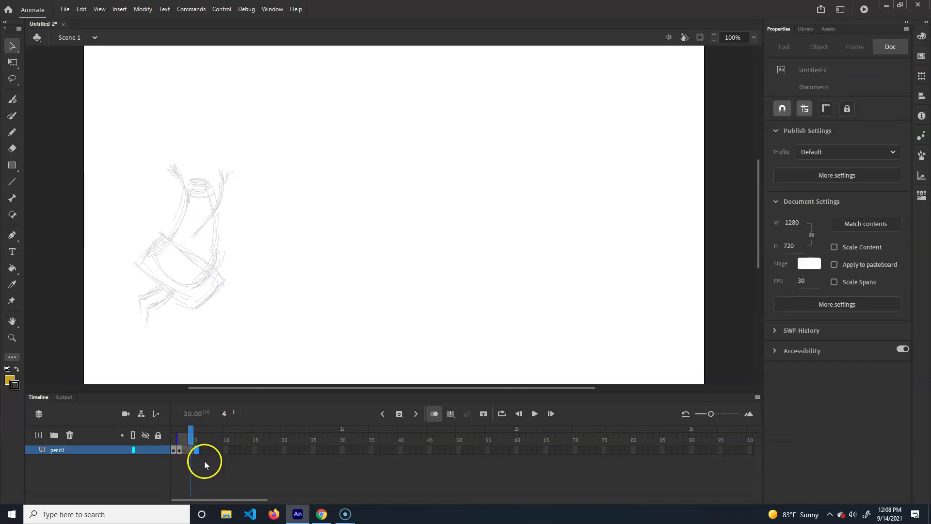
Sketch the third pose on frame 3 with the Pencil tool, the figure leaning forward, lower and further right than the second pose
left_click(183, 450)
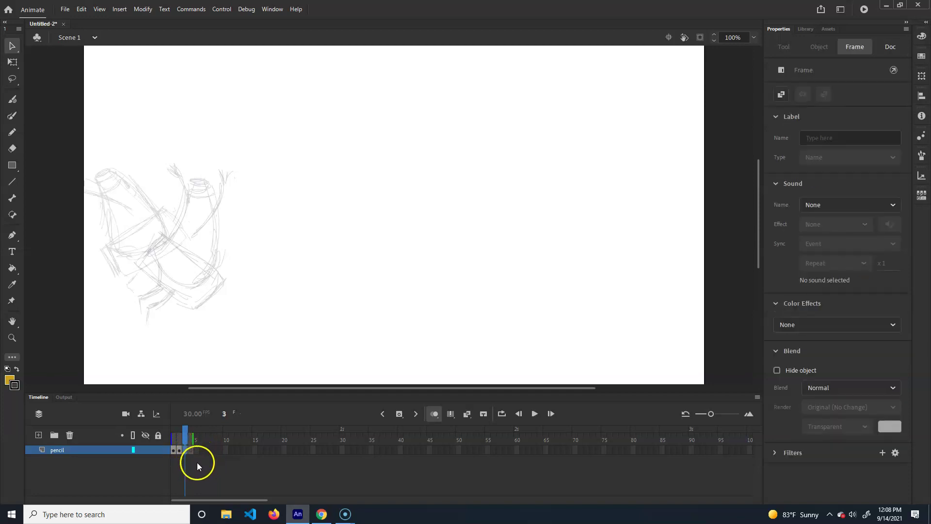
key(".")
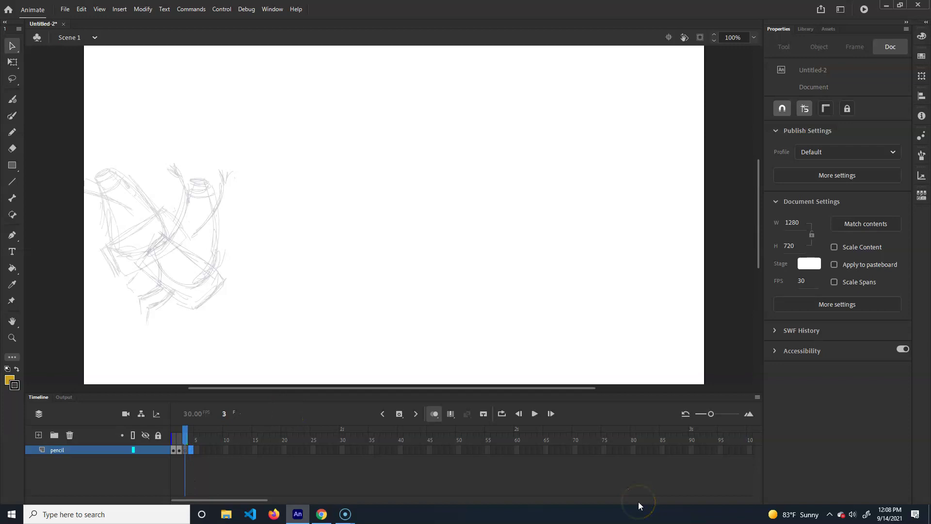
left_click(188, 451)
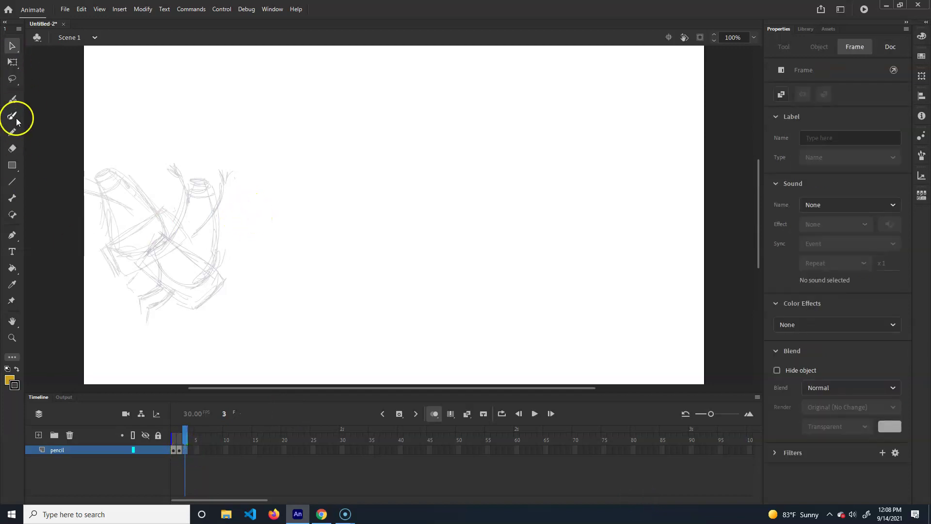
left_click(14, 134)
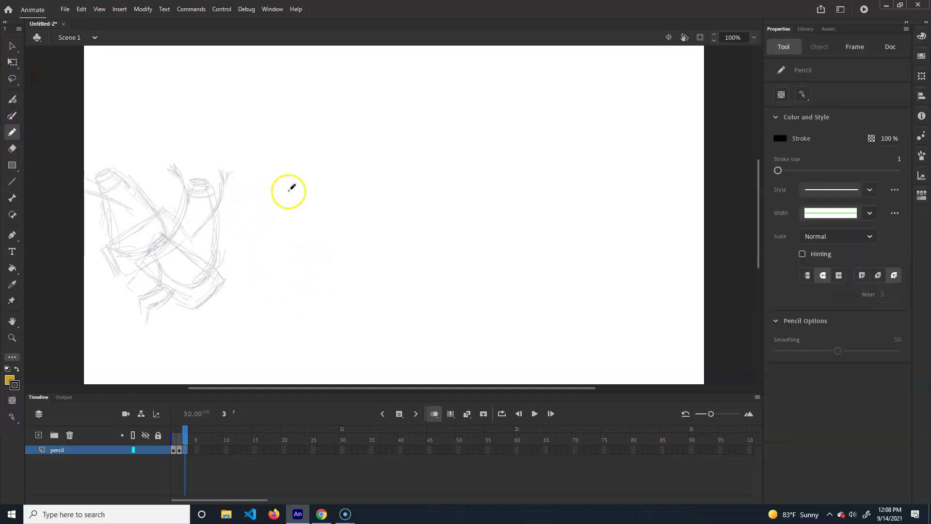
mouse_move(272, 220)
left_mouse_down()
mouse_move(288, 247)
mouse_move(259, 251)
mouse_move(299, 251)
mouse_move(219, 316)
mouse_move(238, 327)
mouse_move(210, 279)
mouse_move(244, 332)
mouse_move(294, 271)
mouse_move(287, 243)
mouse_move(270, 251)
mouse_move(296, 252)
mouse_move(278, 254)
mouse_move(280, 292)
mouse_move(260, 299)
mouse_move(270, 240)
mouse_move(216, 341)
mouse_move(213, 268)
mouse_move(259, 319)
mouse_move(203, 279)
mouse_move(214, 269)
mouse_move(189, 292)
mouse_move(210, 325)
mouse_move(252, 339)
mouse_move(263, 330)
mouse_move(261, 341)
mouse_move(172, 340)
mouse_move(209, 324)
mouse_move(177, 339)
mouse_move(175, 361)
left_mouse_up()
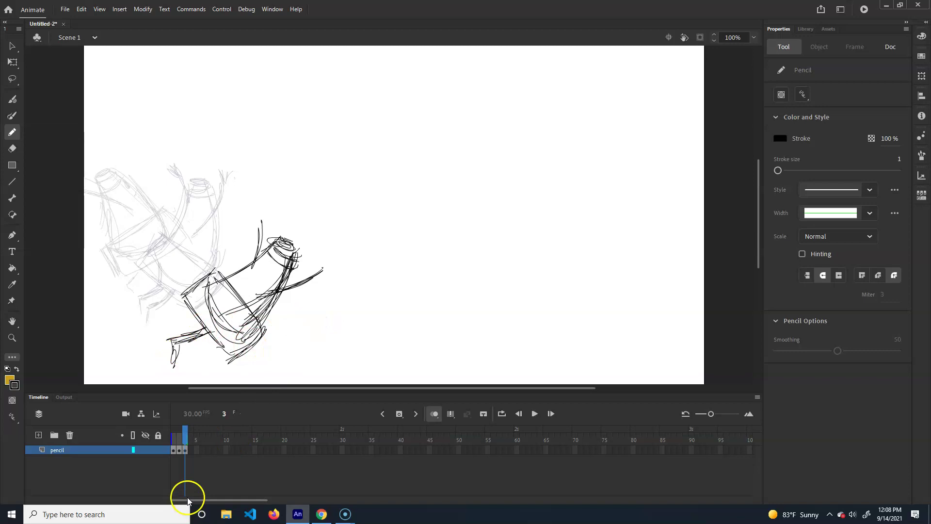
Insert a blank keyframe at frame 4 and sketch the fourth pose, the figure lying horizontally near the stage's lower edge
left_click(192, 451)
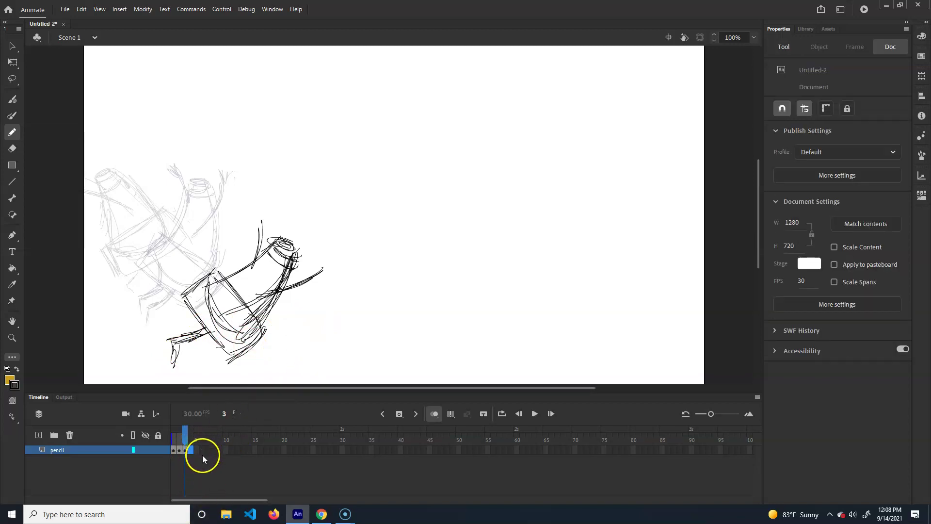
key(".")
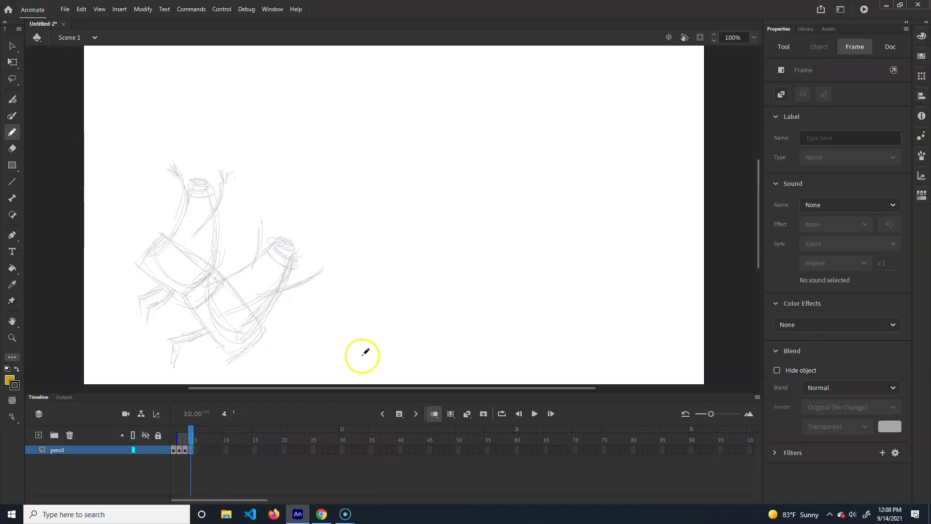
mouse_move(260, 300)
left_mouse_down()
mouse_move(288, 359)
mouse_move(233, 360)
mouse_move(345, 338)
mouse_move(352, 325)
mouse_move(242, 312)
mouse_move(250, 305)
mouse_move(234, 329)
mouse_move(263, 352)
mouse_move(248, 309)
mouse_move(346, 330)
mouse_move(335, 316)
mouse_move(343, 322)
mouse_move(246, 304)
mouse_move(353, 344)
mouse_move(307, 329)
mouse_move(296, 352)
mouse_move(347, 358)
mouse_move(330, 340)
mouse_move(357, 332)
mouse_move(352, 340)
mouse_move(340, 319)
mouse_move(264, 346)
mouse_move(255, 298)
mouse_move(246, 298)
mouse_move(253, 294)
mouse_move(216, 305)
mouse_move(219, 356)
mouse_move(228, 371)
mouse_move(243, 369)
mouse_move(217, 361)
mouse_move(222, 300)
mouse_move(210, 353)
mouse_move(199, 353)
mouse_move(215, 349)
mouse_move(218, 336)
mouse_move(171, 363)
left_mouse_up()
Play the four-frame pencil animation from frame 1
left_click(189, 430)
left_click(398, 414)
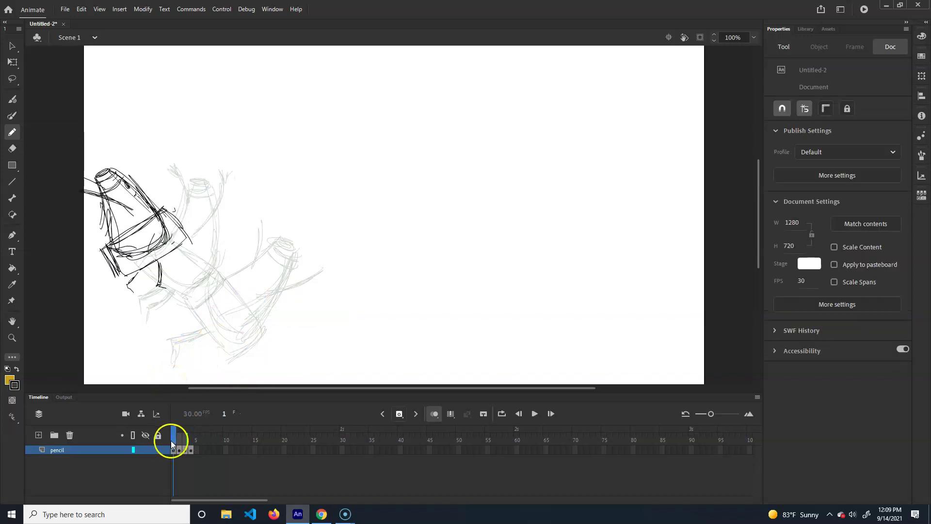
left_click(536, 414)
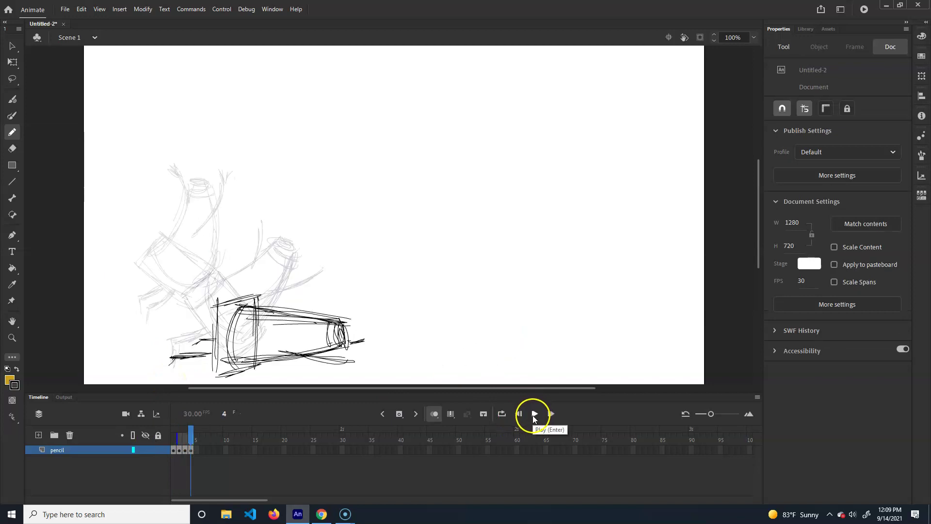
Loop playback over frames 1 to 4 with onion skinning turned off
left_click(534, 415)
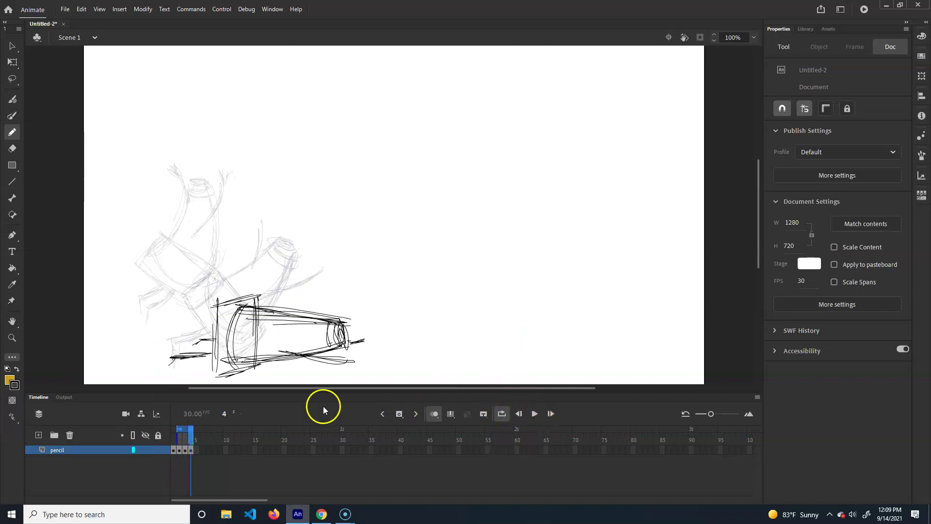
left_click_drag(178, 430, 170, 431)
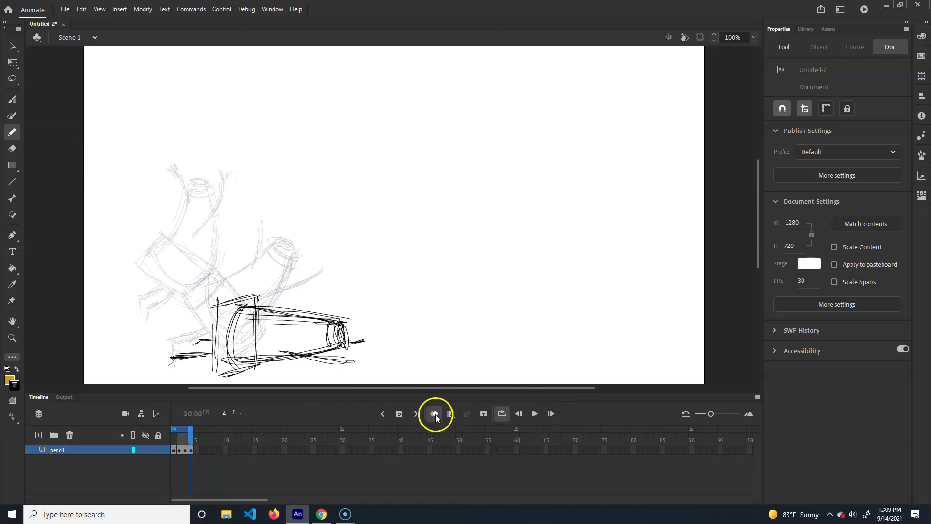
left_click(434, 414)
left_click(533, 413)
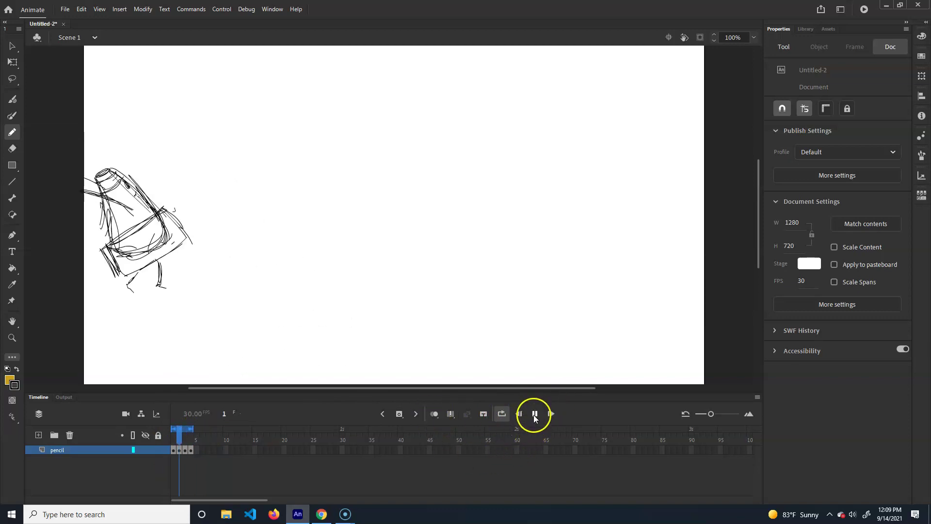
left_click(534, 414)
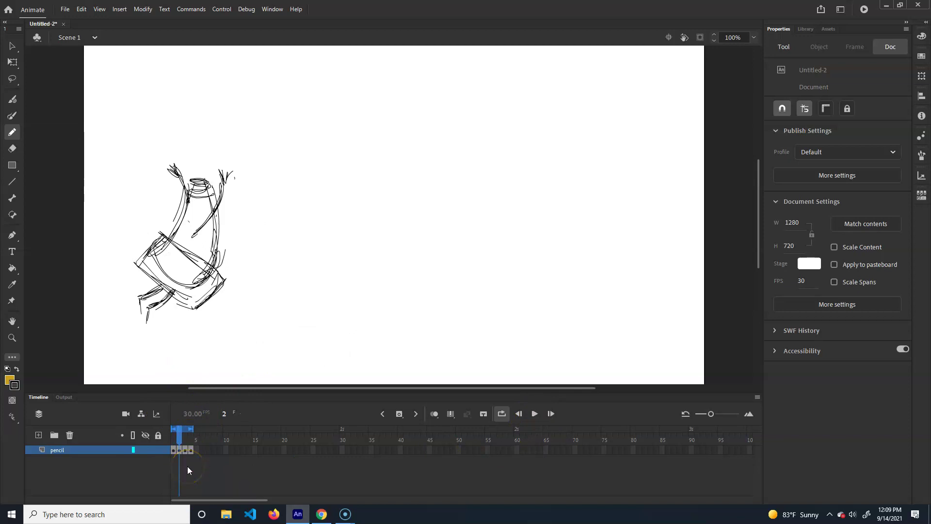
Set the document's frame rate to 12 FPS
left_click(13, 46)
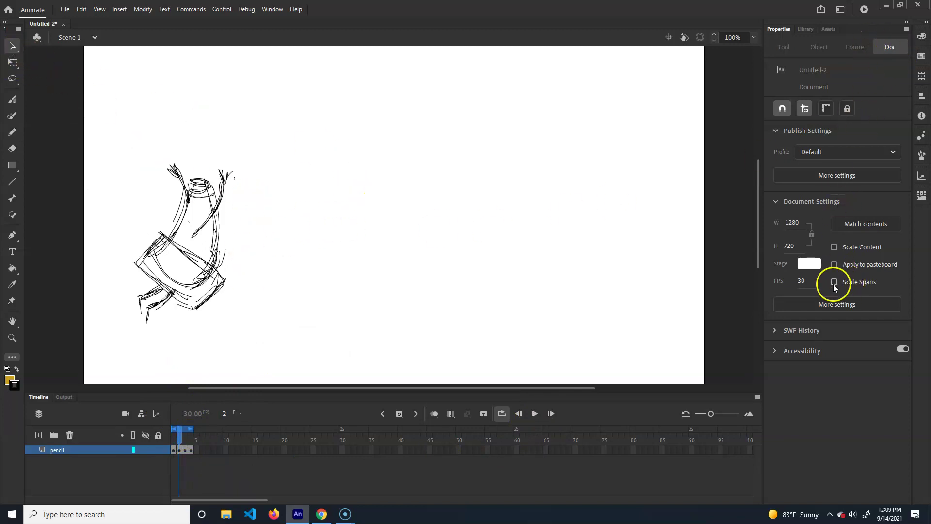
left_click(802, 282)
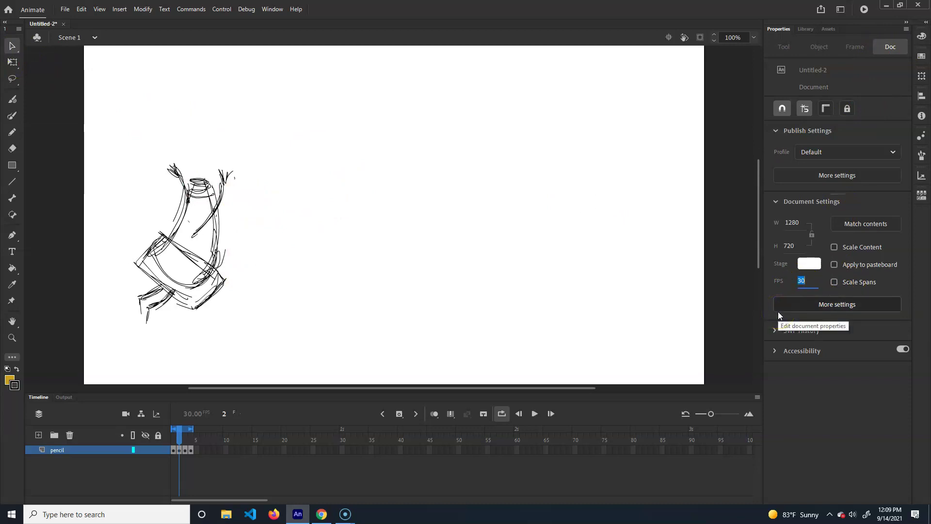
type("12")
Play the looped animation at the new frame rate, then stop it and return to frame 1
left_click(182, 428)
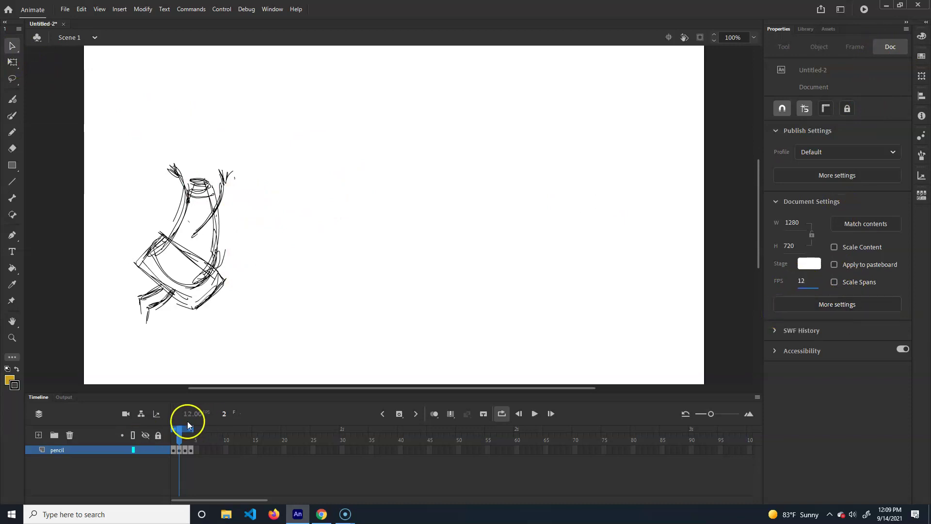
left_click_drag(179, 439, 172, 441)
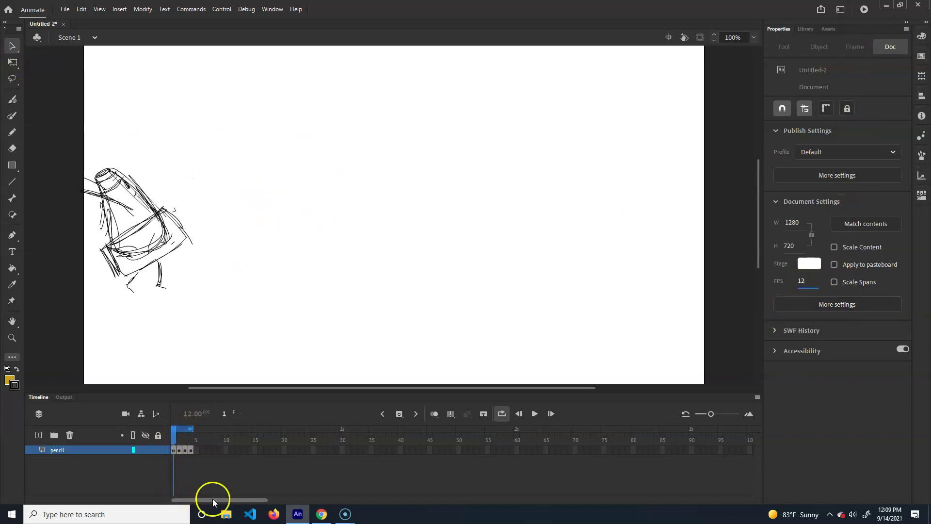
left_click(522, 423)
left_click(535, 413)
left_click(189, 442)
left_click_drag(189, 442, 167, 457)
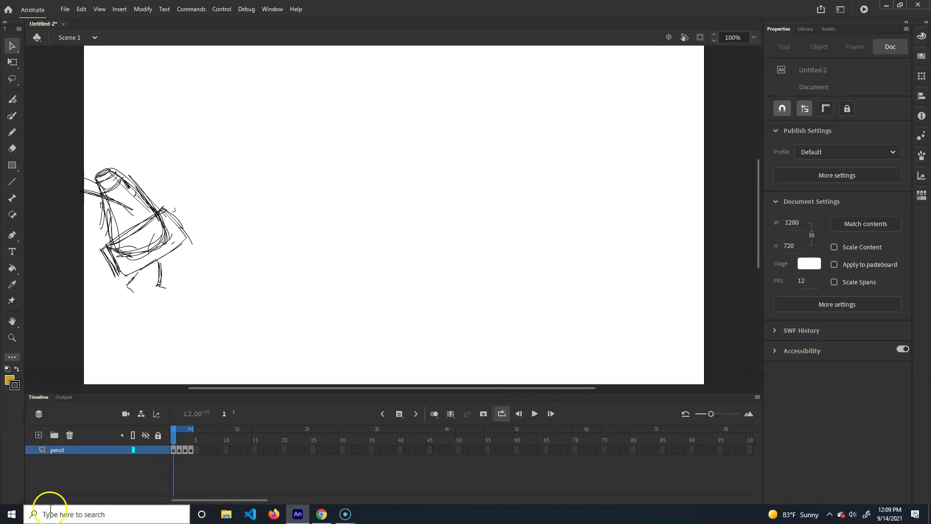
Add a new layer above the pencil layer, enter the name final and accept the adjusted name final_idn
left_click(39, 435)
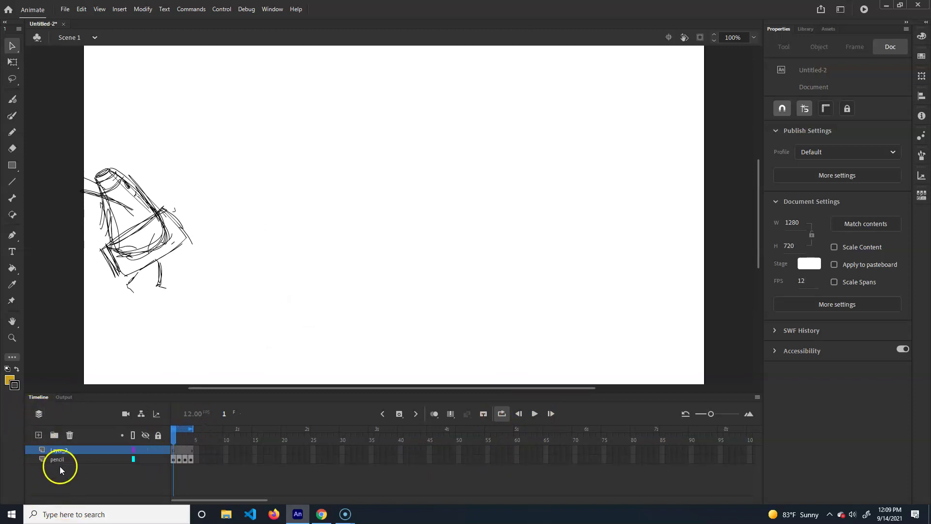
double_click(60, 449)
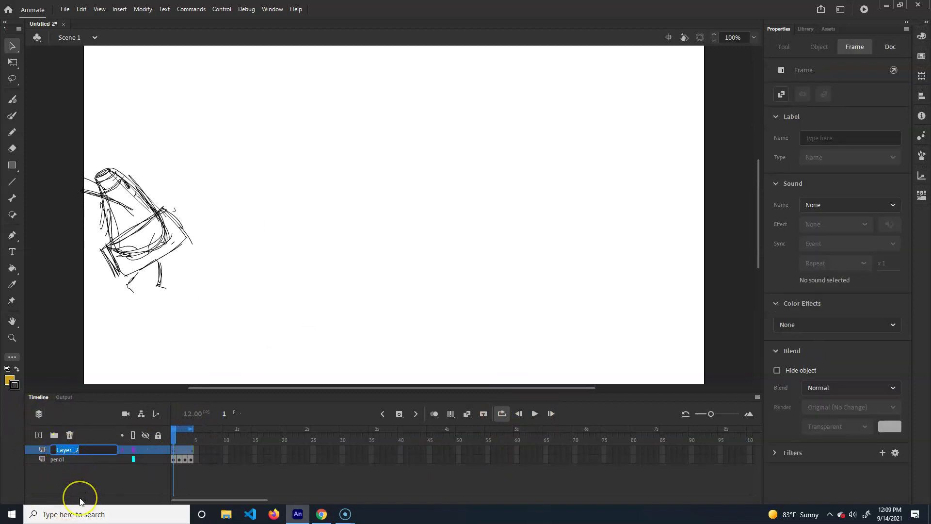
type("final")
key("Return")
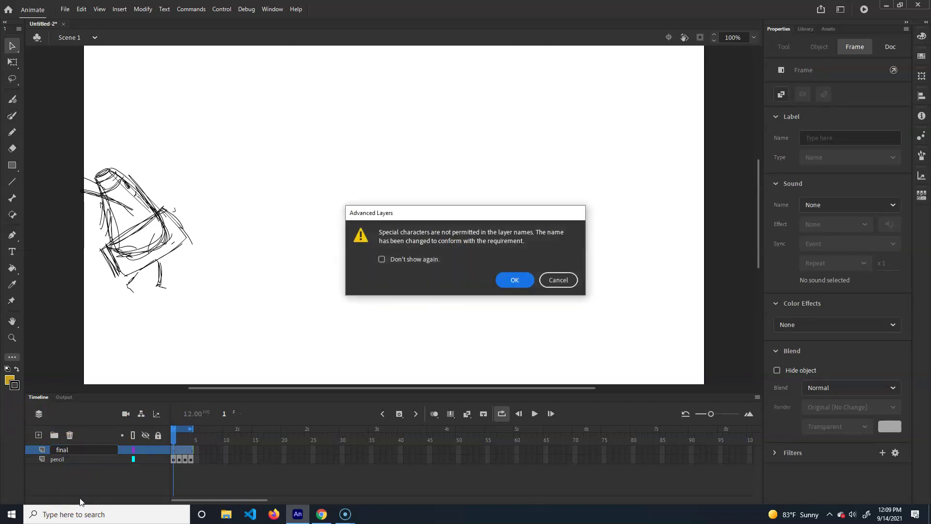
key("Return")
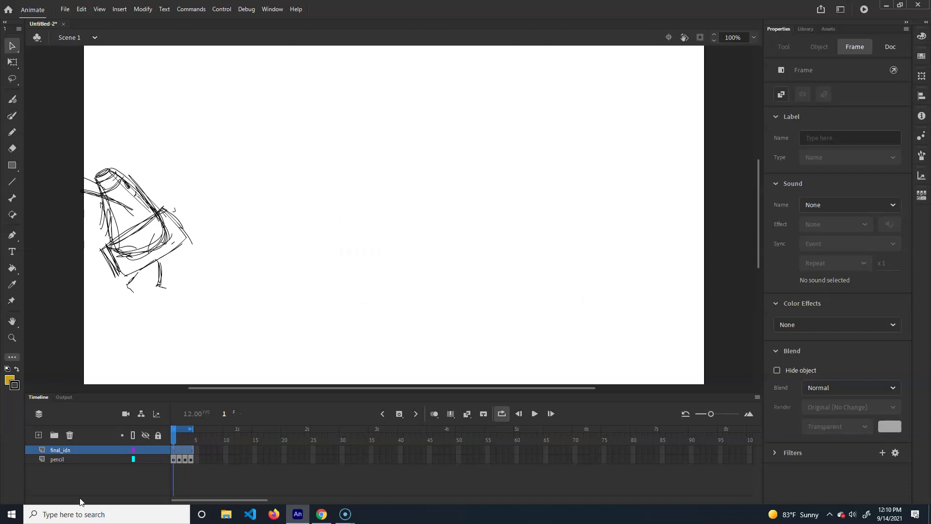
Try again to rename the layer above the pencil layer as final
left_click(64, 448)
double_click(69, 449)
left_click(700, 265)
type("final")
key("Return")
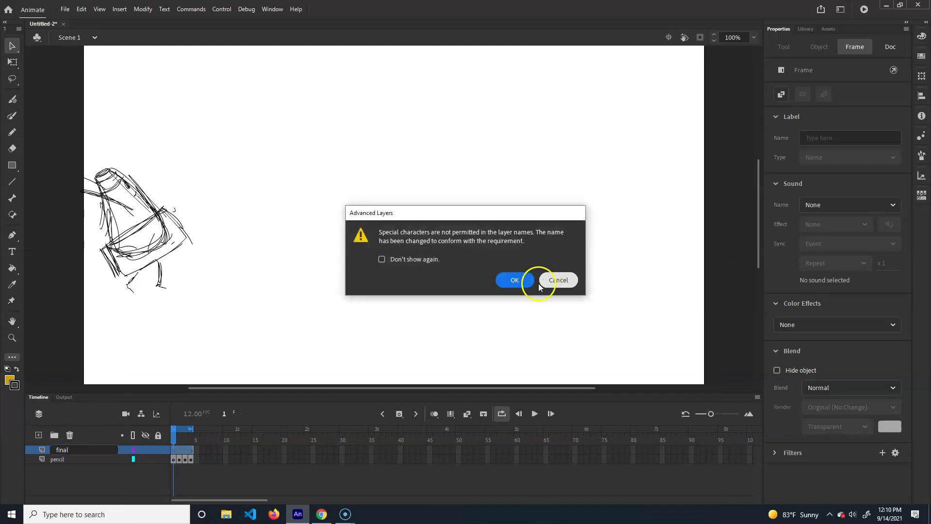
left_click(515, 280)
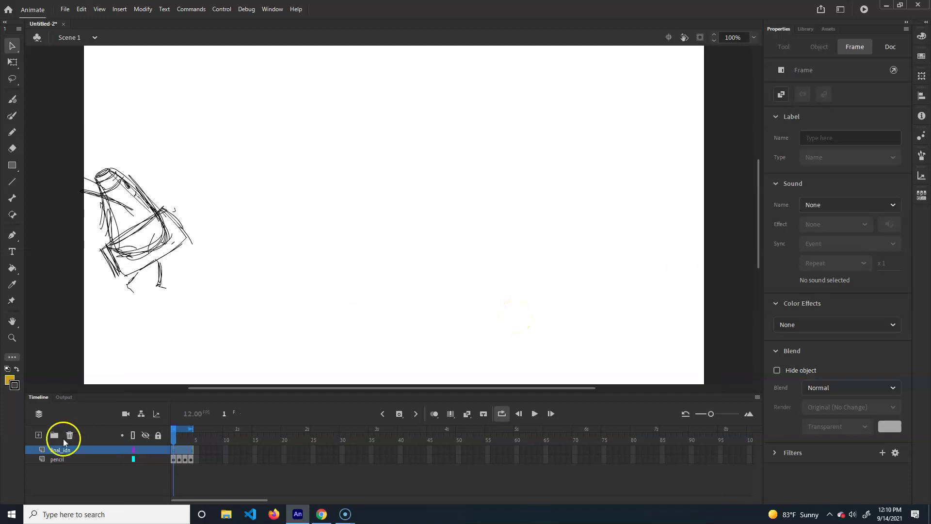
Try to set the pencil layer's visibility to 20% opacity in its layer properties
left_click_drag(188, 466, 179, 456)
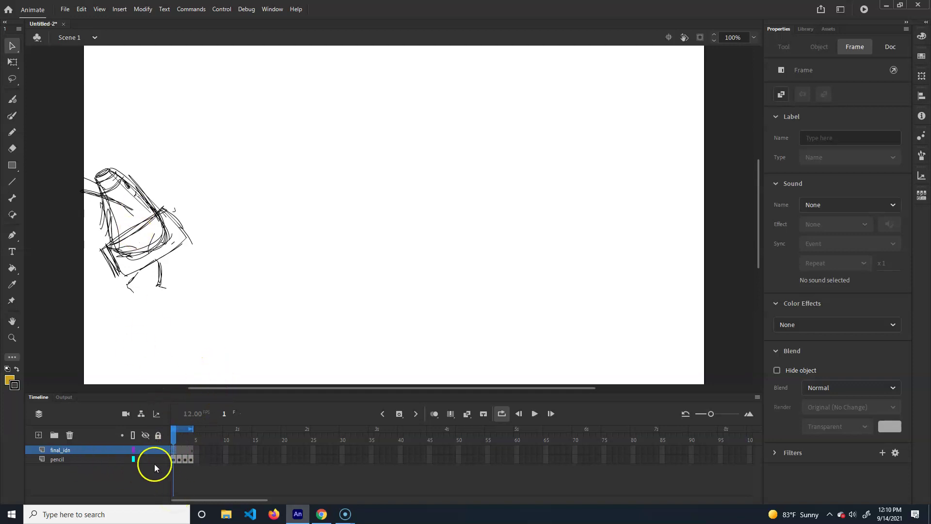
left_click(80, 458)
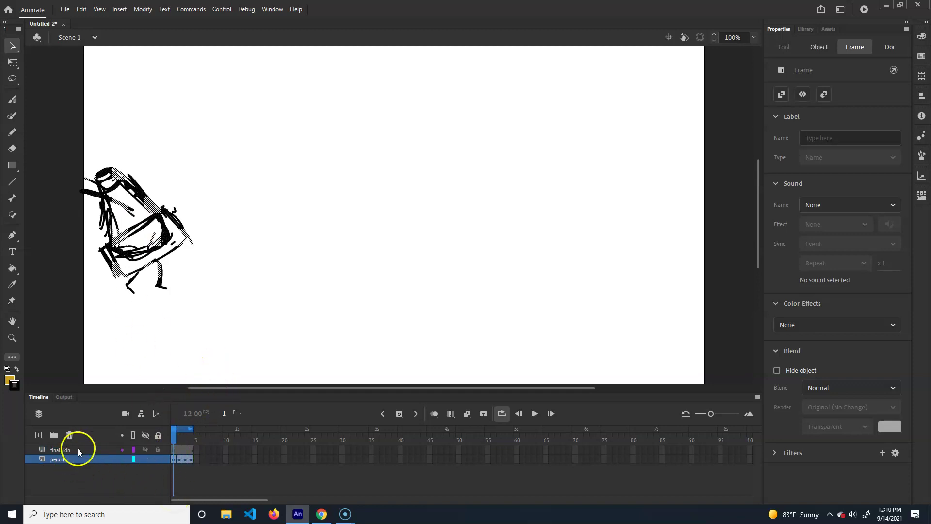
double_click(42, 458)
left_click(426, 220)
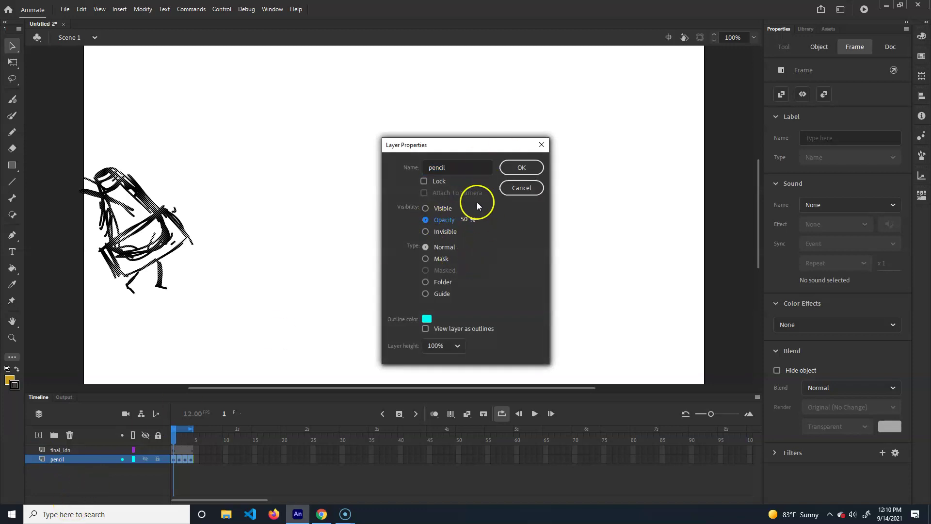
double_click(454, 167)
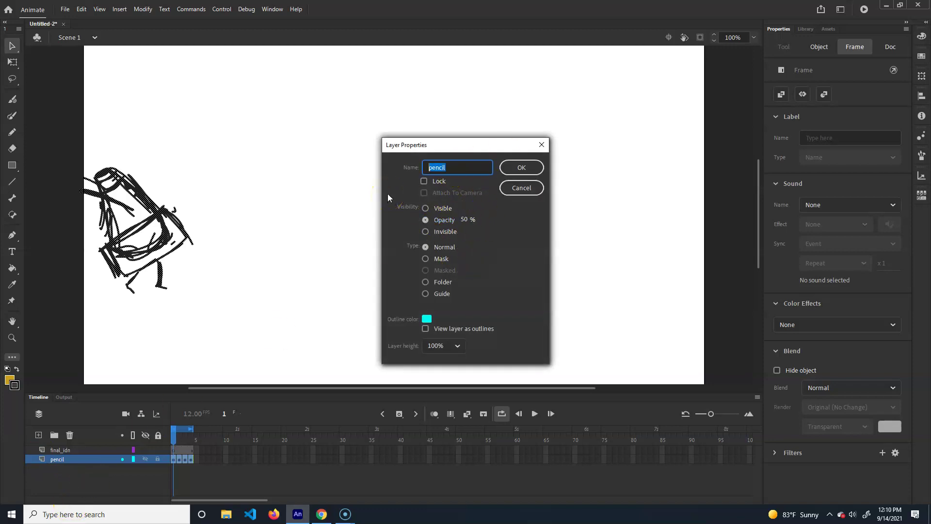
left_click(462, 221)
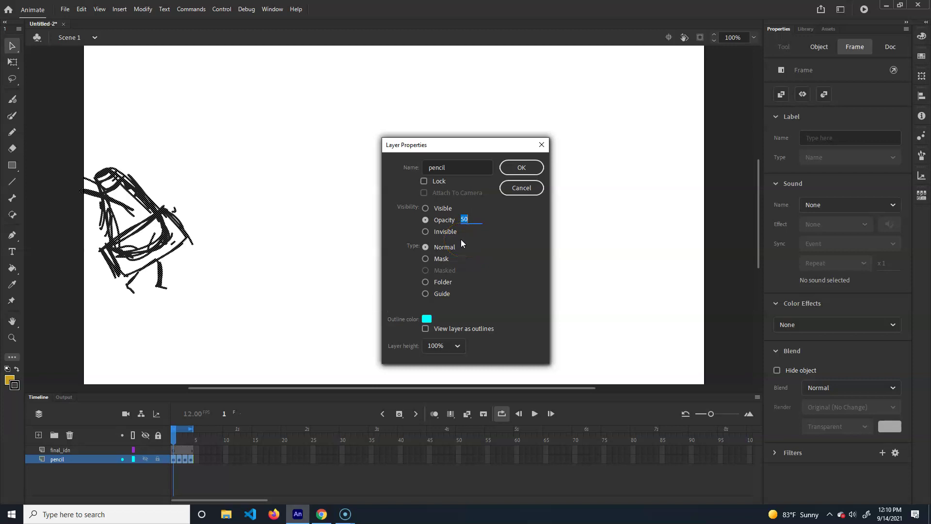
type("20")
key("Return")
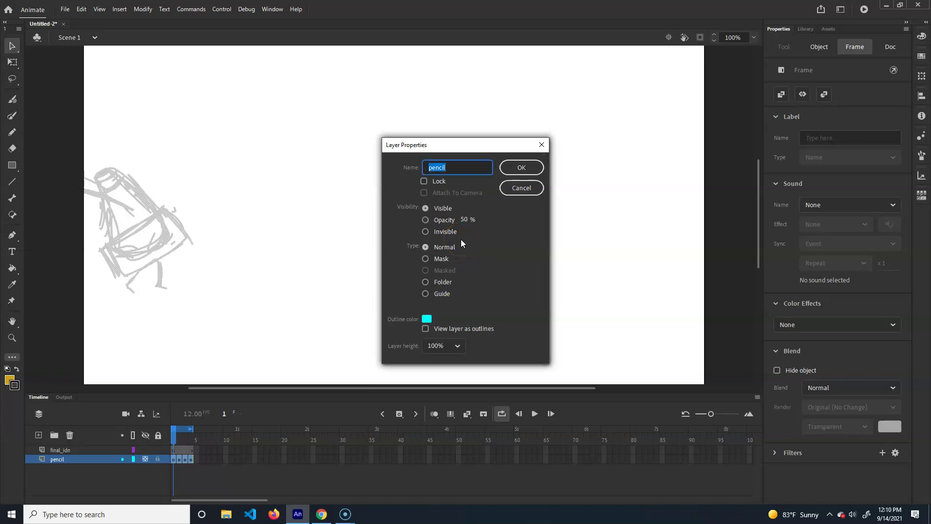
left_click(516, 168)
left_click(167, 444)
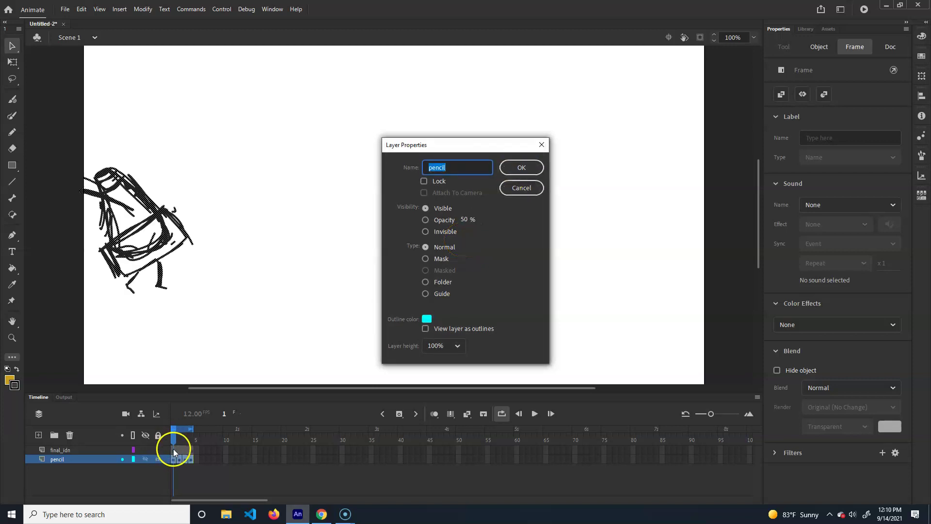
left_click(514, 168)
left_click(173, 449)
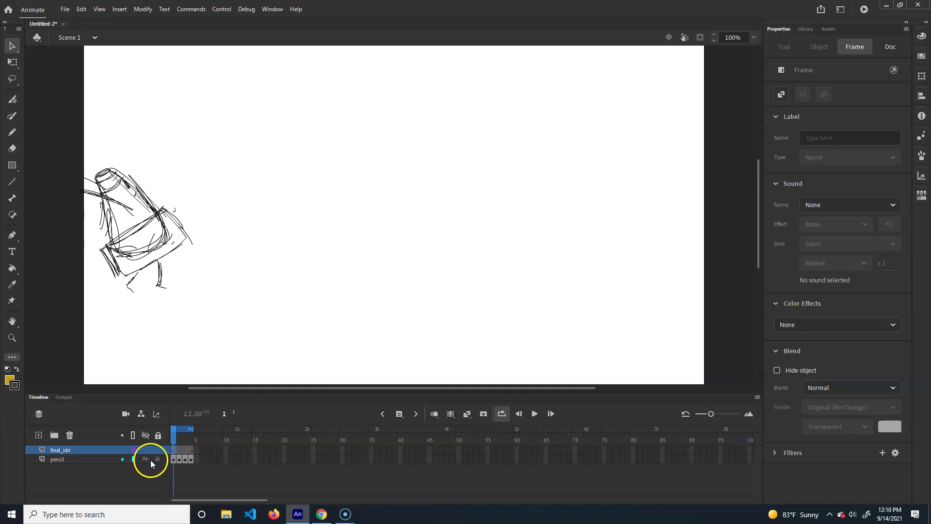
left_click_drag(177, 438, 177, 436)
left_click(170, 436)
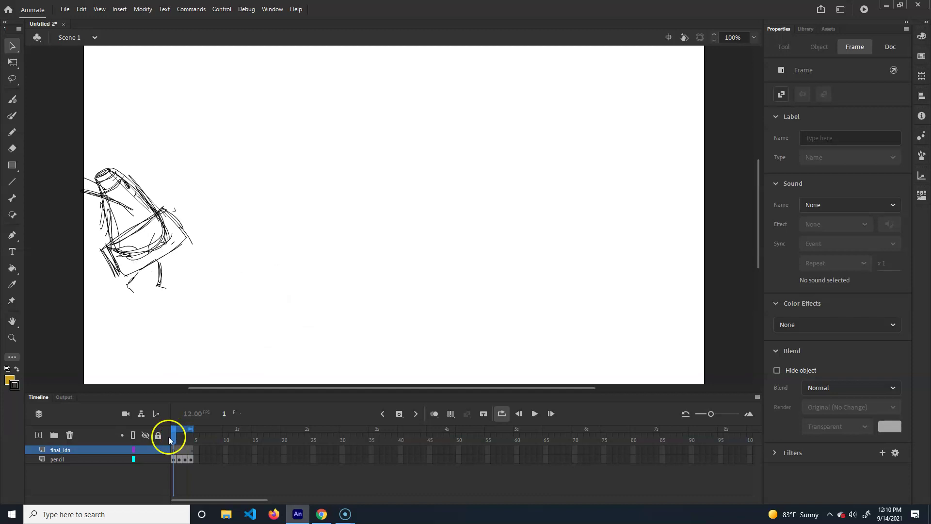
Try once more to set the pencil layer's visibility to 20% opacity in its layer properties
double_click(43, 458)
left_click(465, 221)
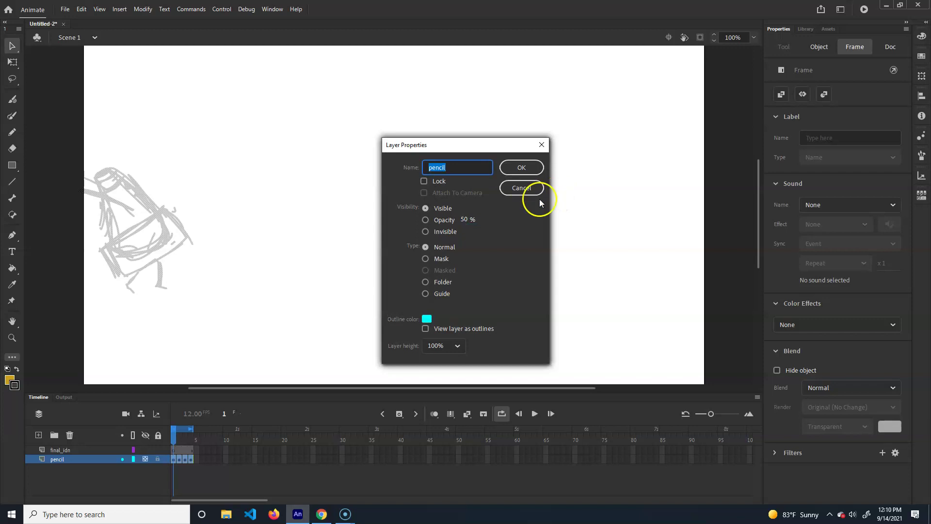
left_click(435, 219)
left_click(464, 219)
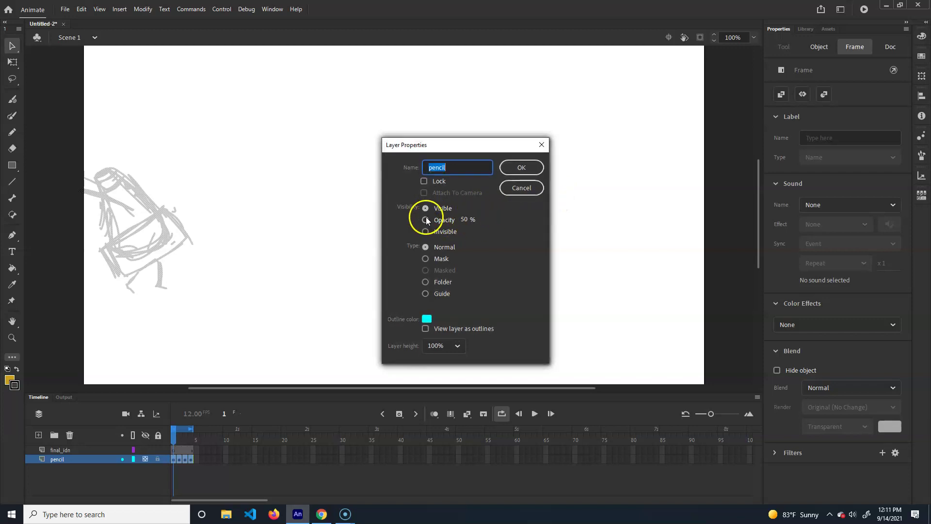
left_click(425, 220)
left_click(461, 221)
key("BackSpace")
type("20")
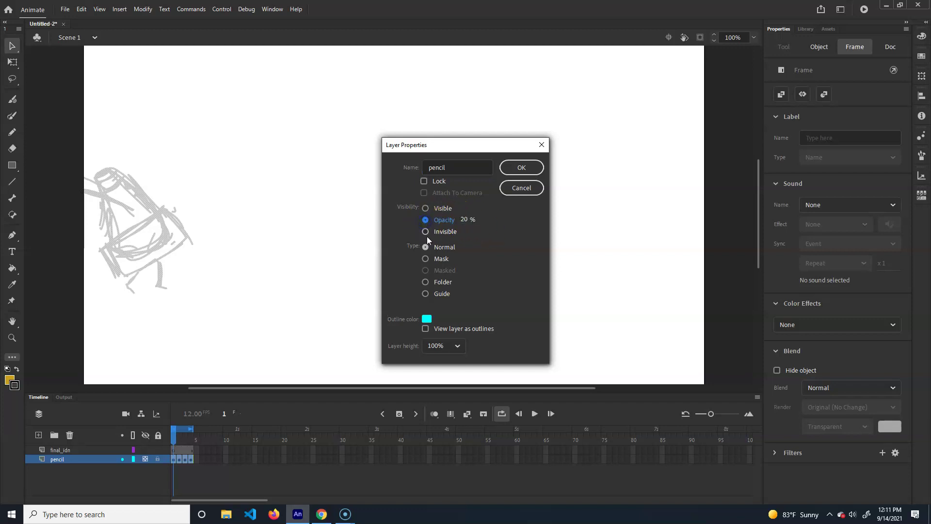
left_click(523, 168)
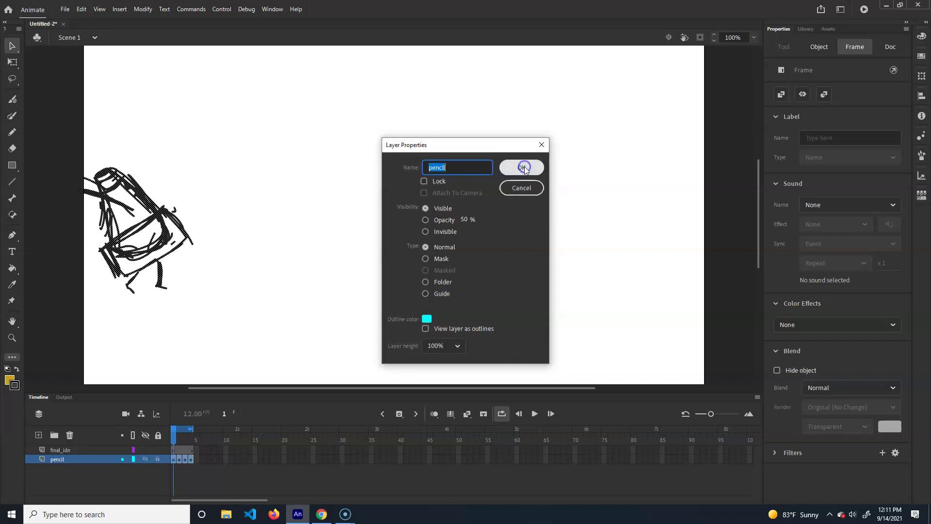
left_click(523, 168)
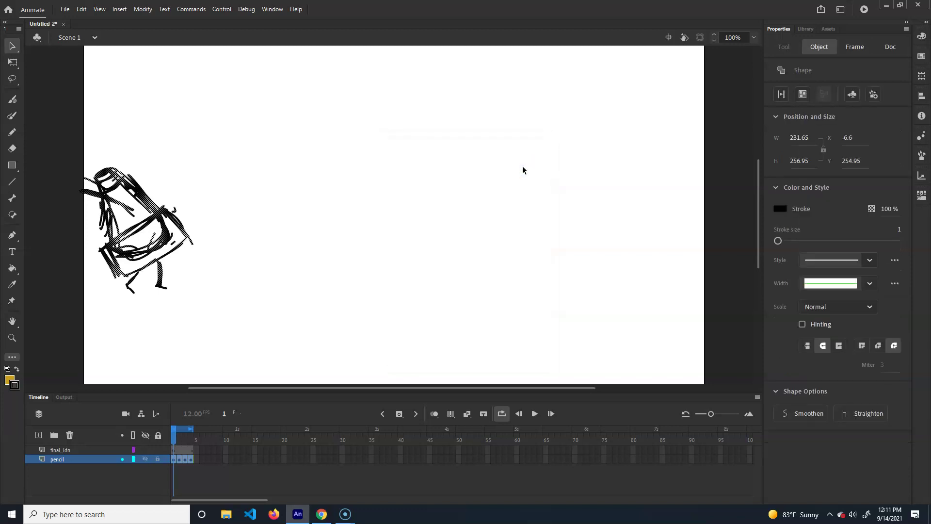
double_click(42, 459)
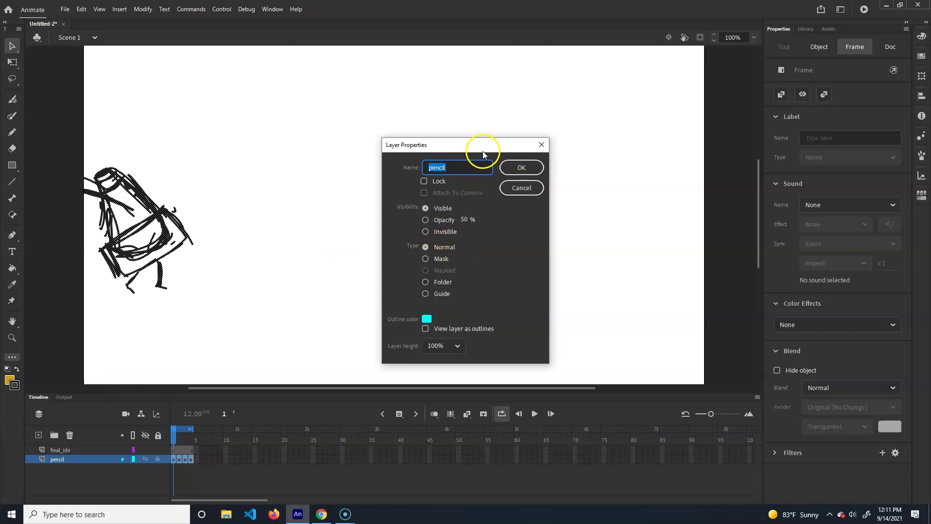
left_click_drag(482, 145, 459, 176)
left_click(504, 213)
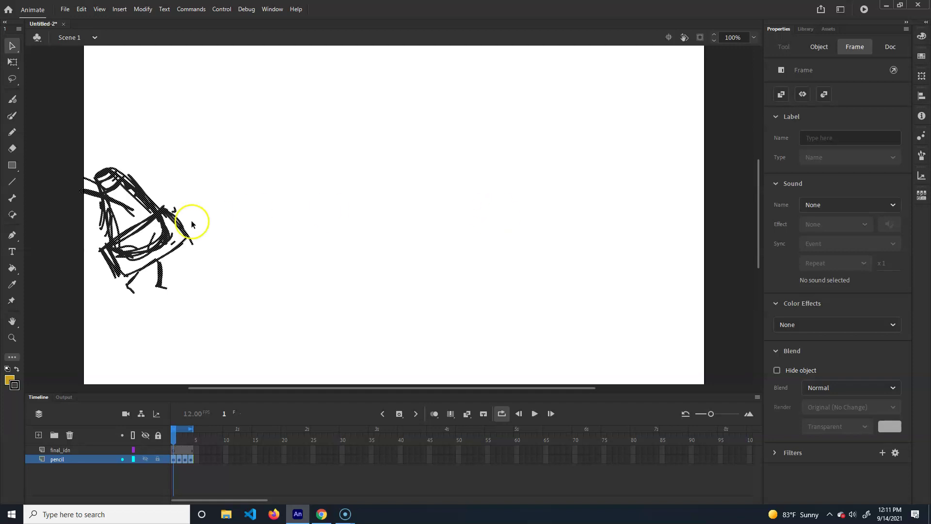
Enter an opacity of 20% in the pencil layer's properties and accept it to fade the sketch
double_click(42, 458)
left_click(465, 219)
type("2.")
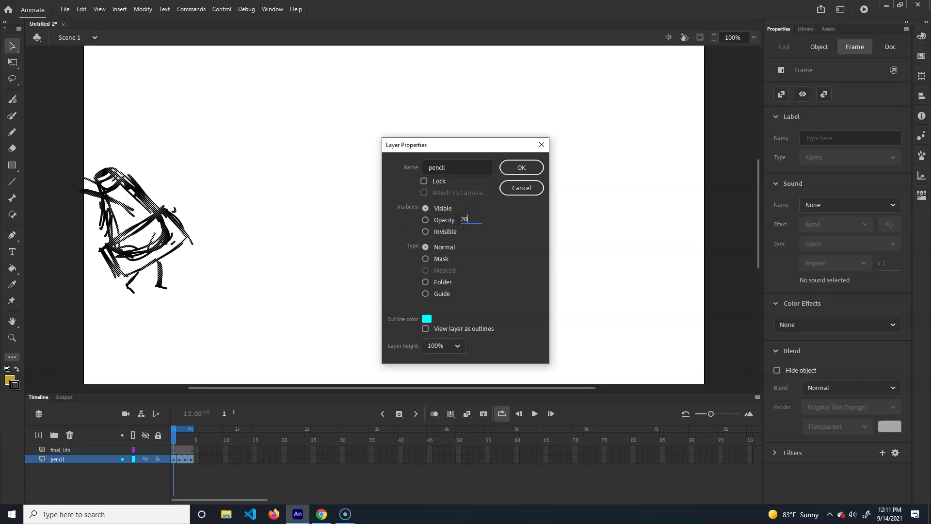
type("0")
key("Return")
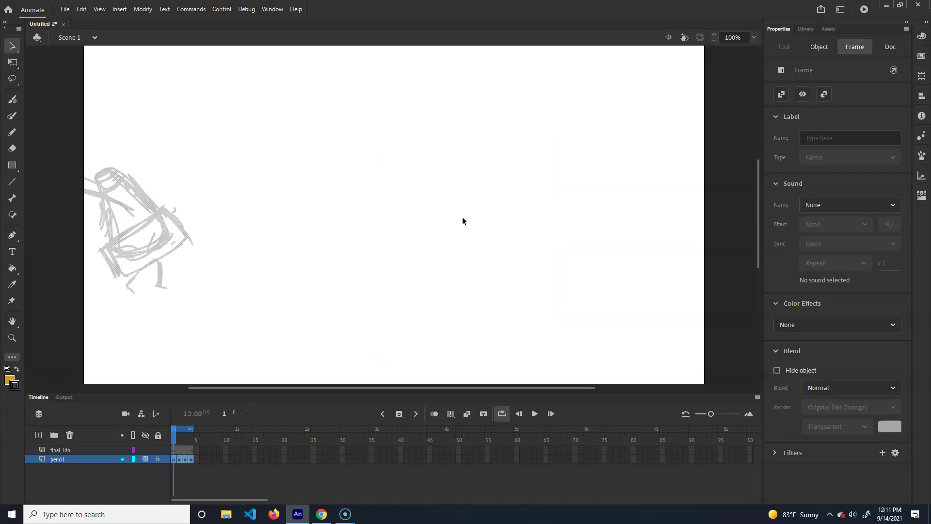
left_click(451, 223)
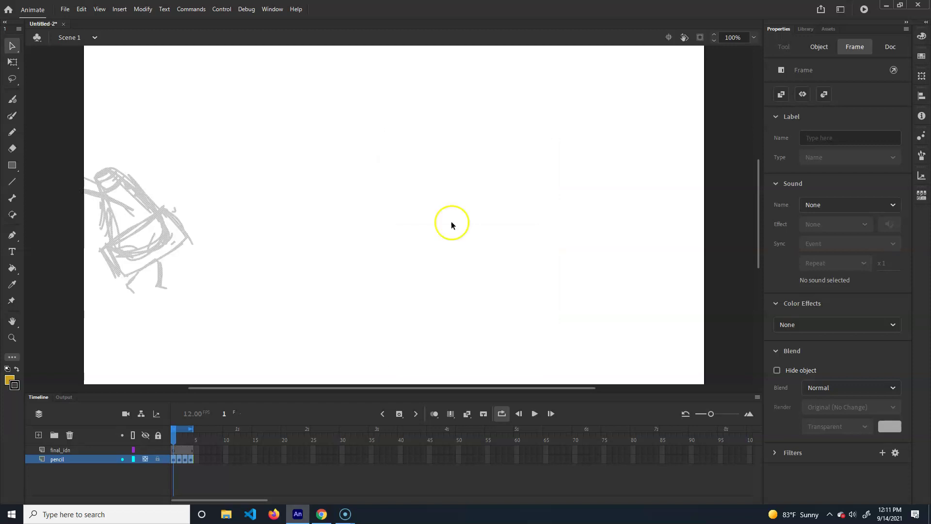
Activate the final_idn layer and choose the Paint Brush with a stroke size of 2
left_click(61, 449)
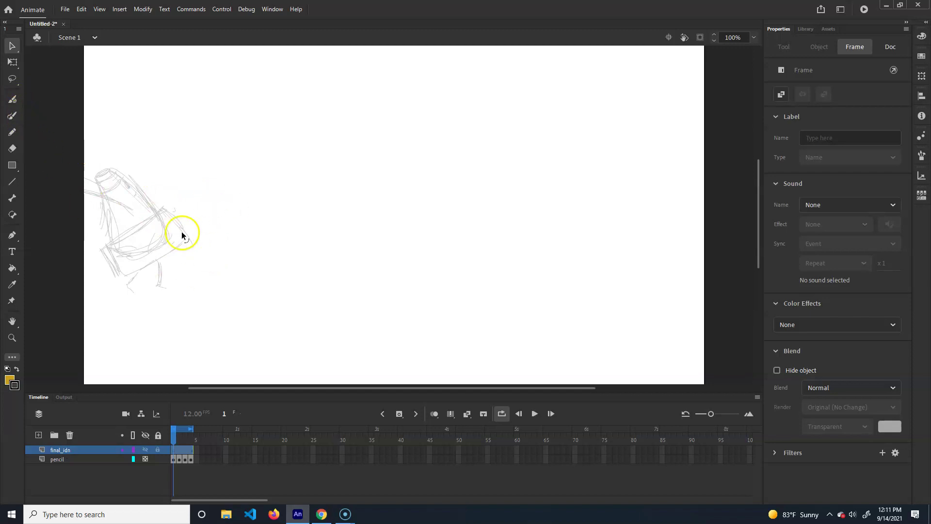
left_click(13, 132)
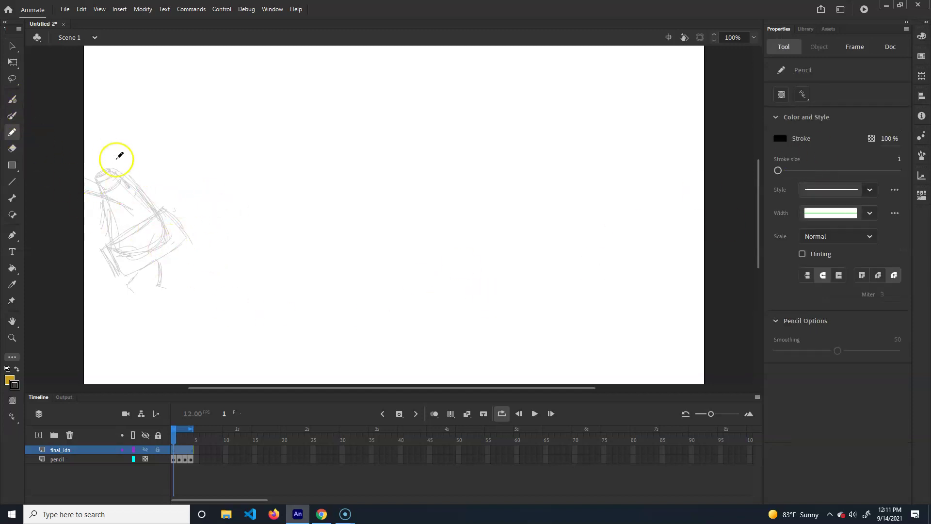
left_click(18, 119)
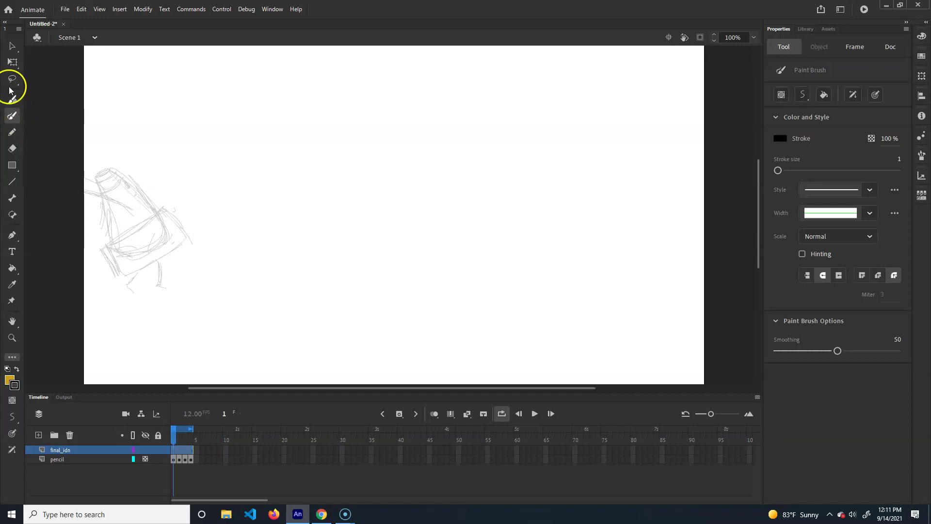
left_click_drag(899, 160, 887, 174)
left_click(899, 160)
type("2")
key("Return")
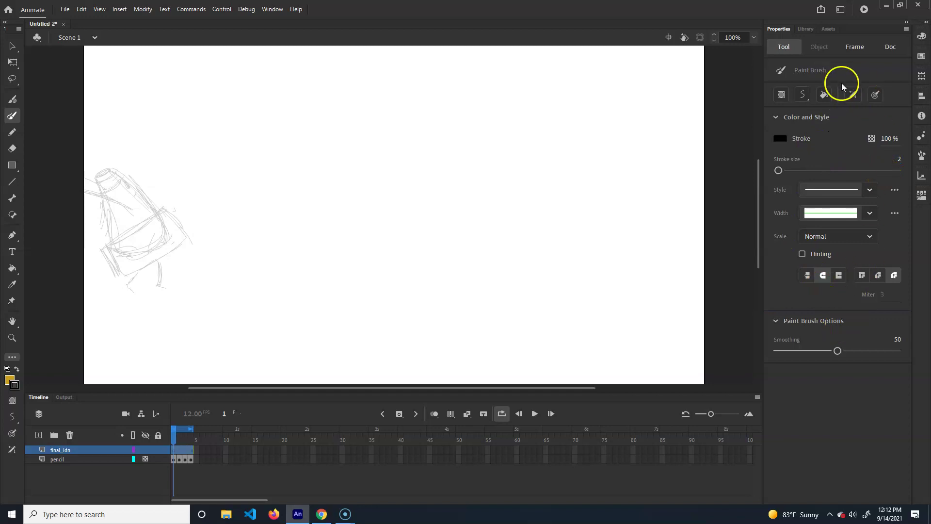
Set the Paint Brush's drawing mode to Smooth and make its width pressure sensitive
left_click(805, 97)
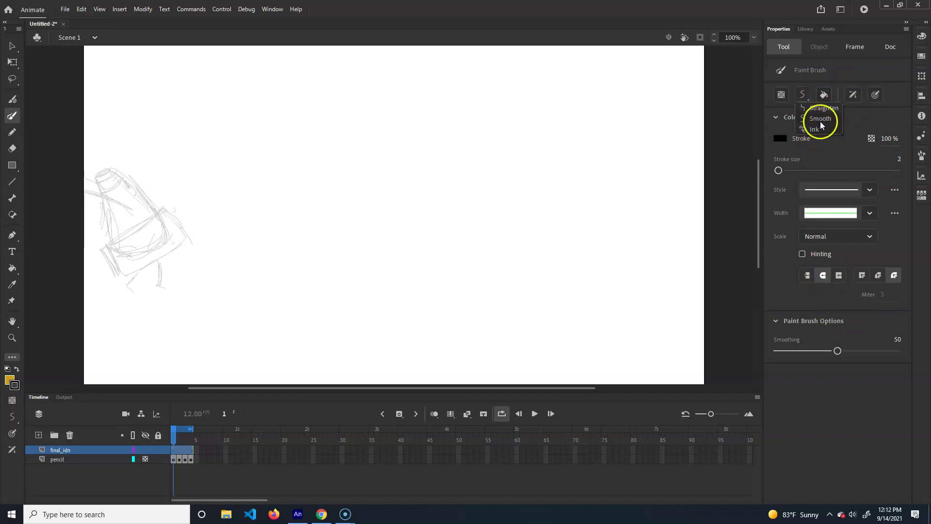
left_click(824, 120)
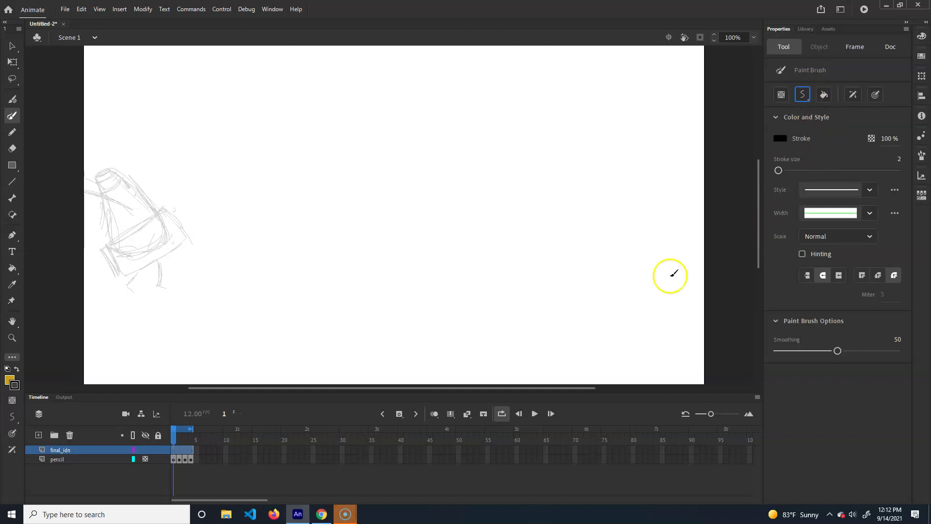
left_click(876, 94)
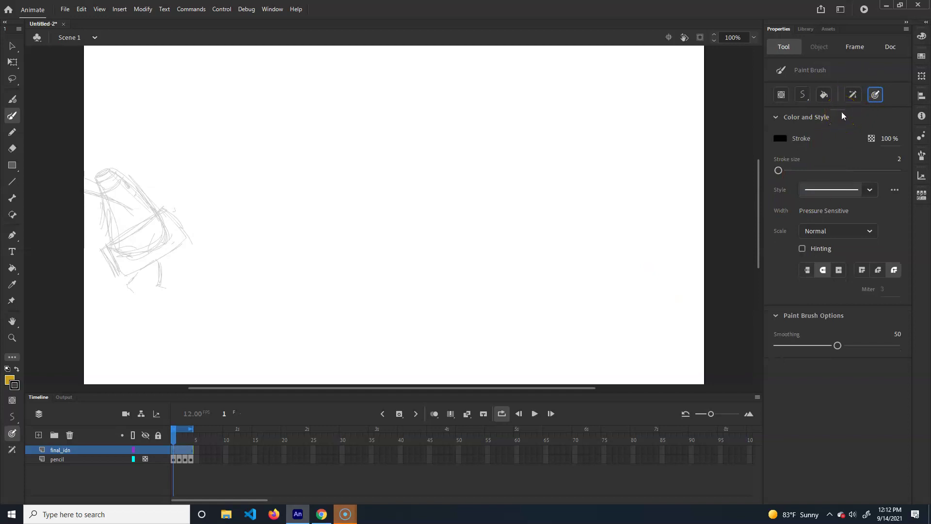
left_click(860, 171)
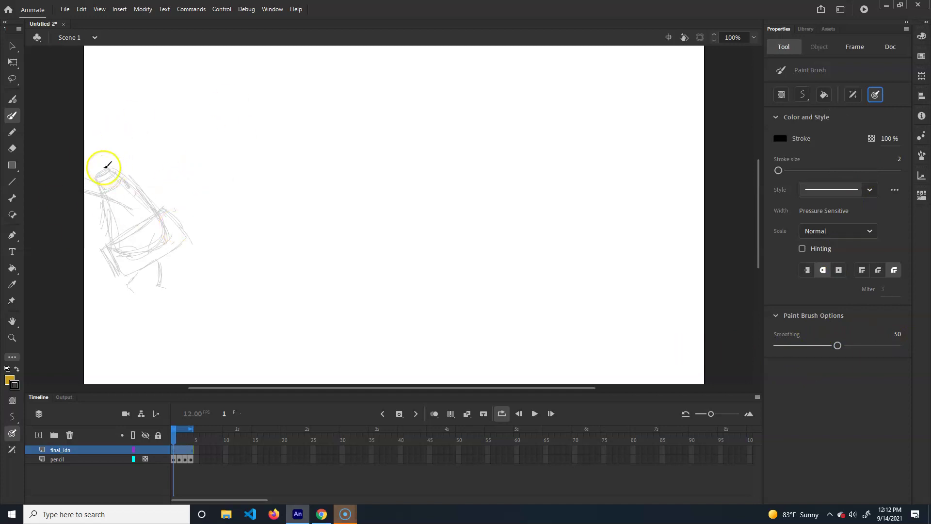
Try outlining the figure's neck and side, undo those strokes and increase the brush stroke size to 4
mouse_move(108, 173)
left_mouse_down()
mouse_move(96, 176)
mouse_move(108, 170)
mouse_move(115, 250)
left_mouse_up()
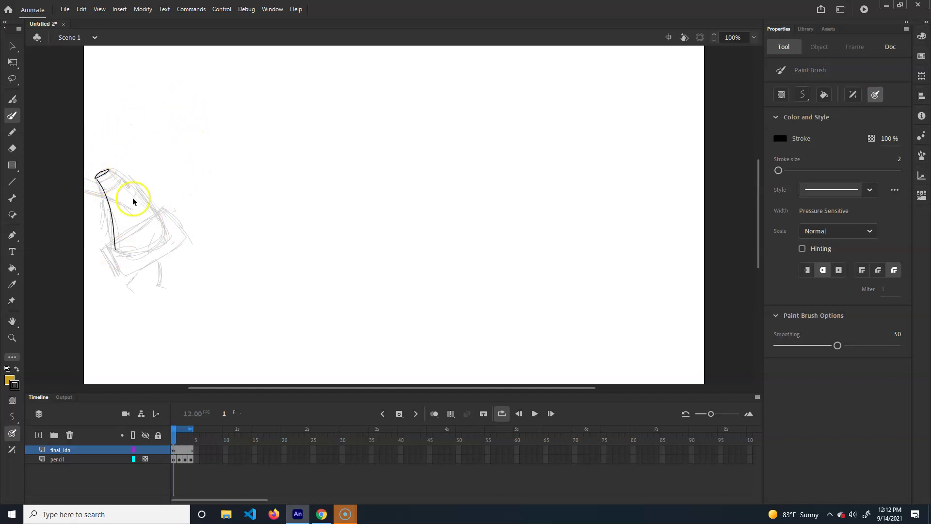
key("ctrl+z")
key("ctrl+z")
key("bracketright")
key("bracketright")
Test the thicker brush with freehand curves on the empty stage beside the figure and undo them
left_click_drag(289, 112, 251, 225)
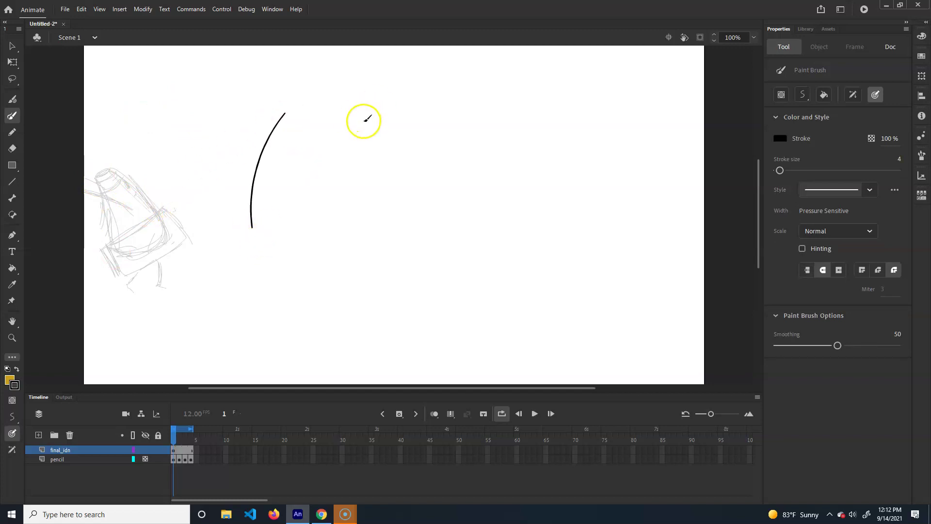
key("ctrl+z")
left_click_drag(311, 243, 326, 121)
key("ctrl+z")
left_click_drag(329, 232, 304, 273)
left_click_drag(330, 237, 374, 254)
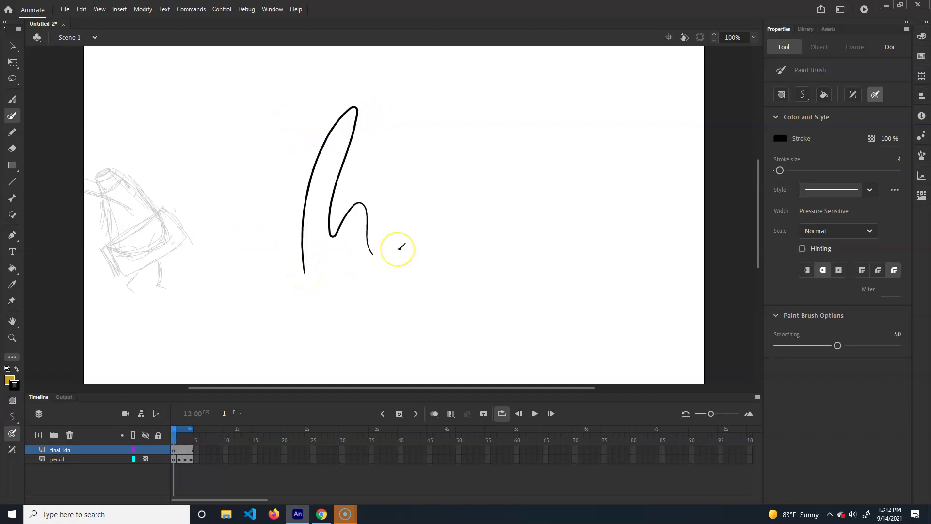
key("ctrl+z")
key("ctrl+z")
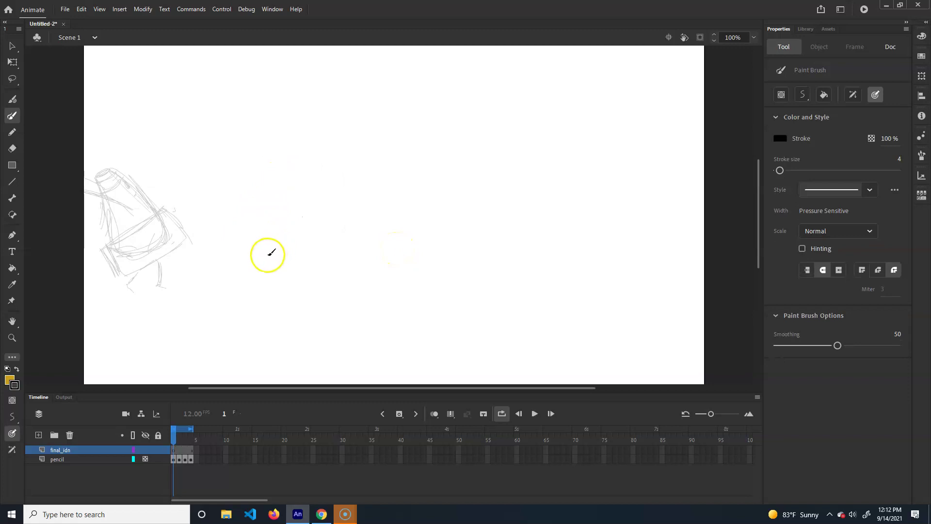
Trace the frame 1 figure on the final_idn layer, inking its cone body, base, legs, arms, stripes and eyes
mouse_move(98, 175)
left_mouse_down()
mouse_move(110, 170)
mouse_move(112, 253)
left_mouse_up()
mouse_move(111, 170)
left_mouse_down()
mouse_move(172, 234)
mouse_move(117, 252)
left_mouse_up()
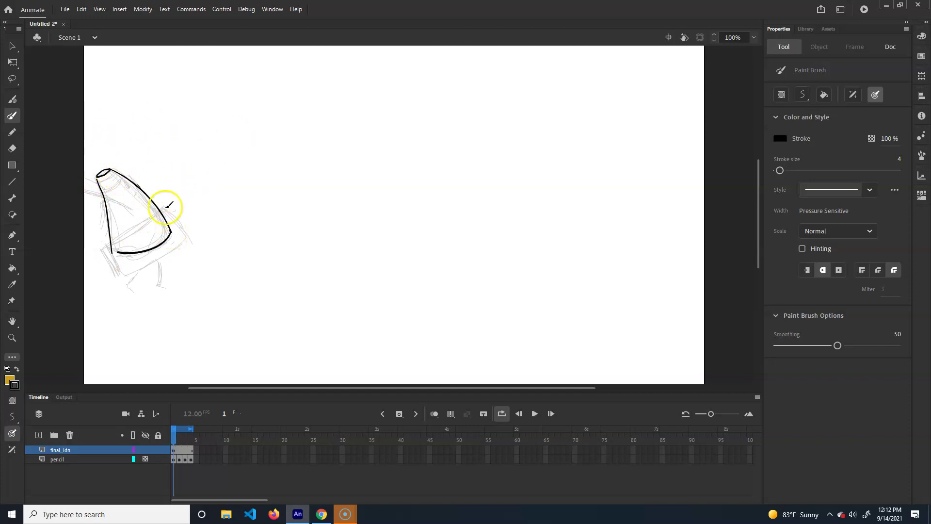
mouse_move(161, 210)
left_mouse_down()
mouse_move(187, 237)
mouse_move(184, 221)
mouse_move(190, 247)
mouse_move(190, 236)
mouse_move(119, 279)
left_mouse_up()
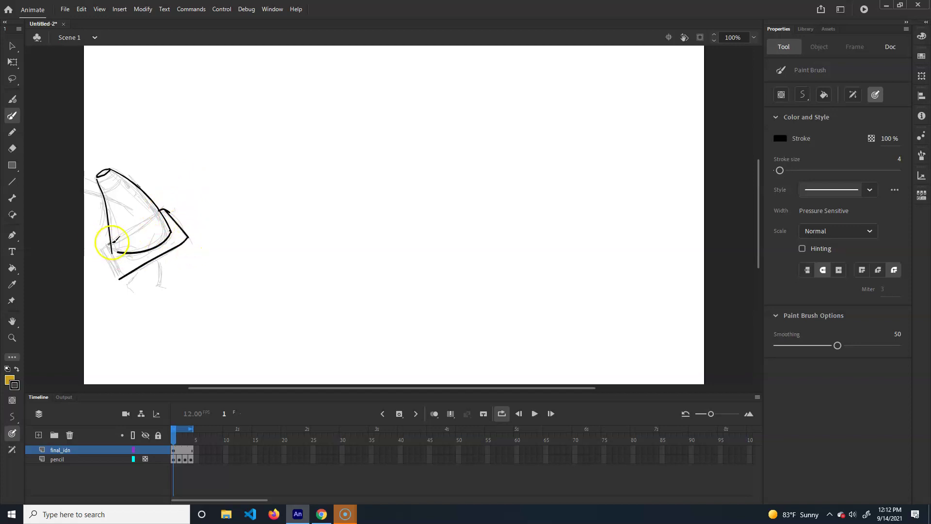
left_click_drag(114, 241, 120, 282)
mouse_move(156, 260)
left_mouse_down()
mouse_move(160, 286)
mouse_move(173, 290)
mouse_move(141, 271)
mouse_move(137, 290)
left_mouse_up()
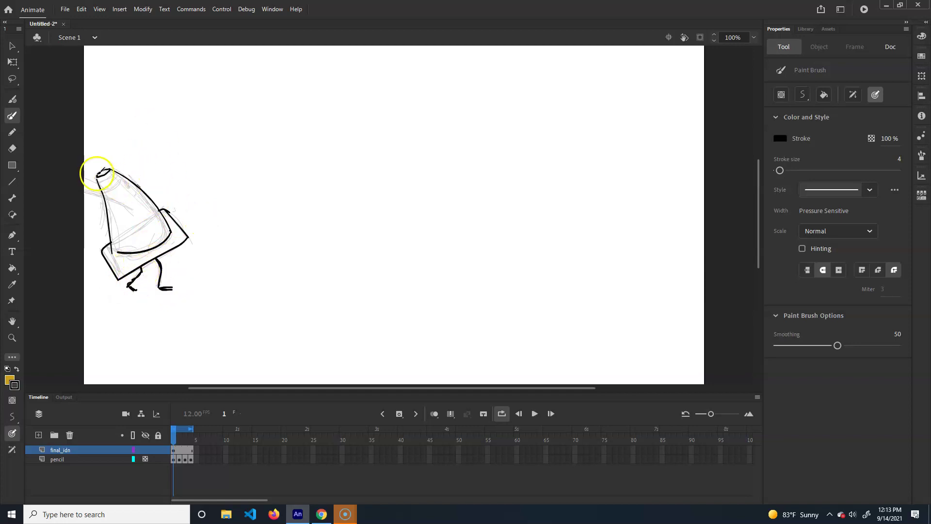
mouse_move(131, 214)
left_mouse_down()
mouse_move(108, 197)
mouse_move(89, 198)
left_mouse_up()
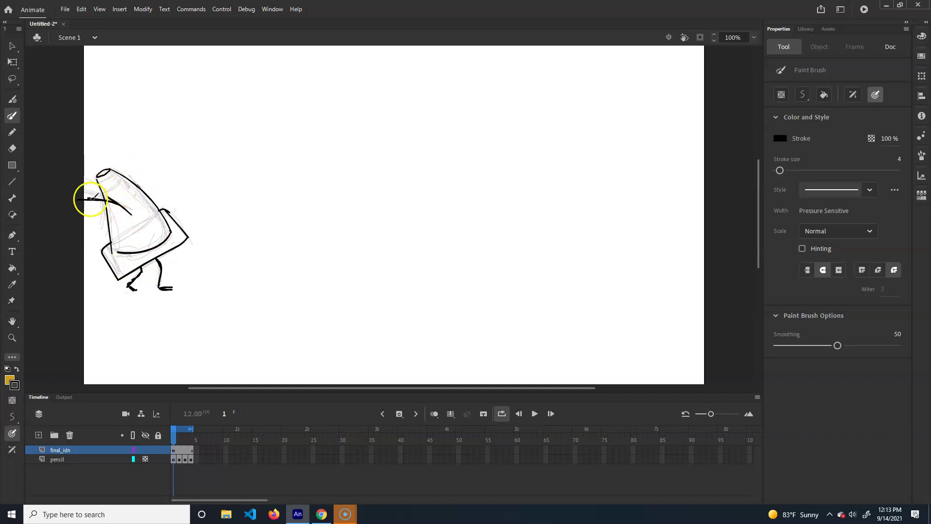
mouse_move(79, 182)
left_mouse_down()
mouse_move(116, 170)
mouse_move(108, 186)
mouse_move(145, 151)
mouse_move(142, 193)
left_mouse_up()
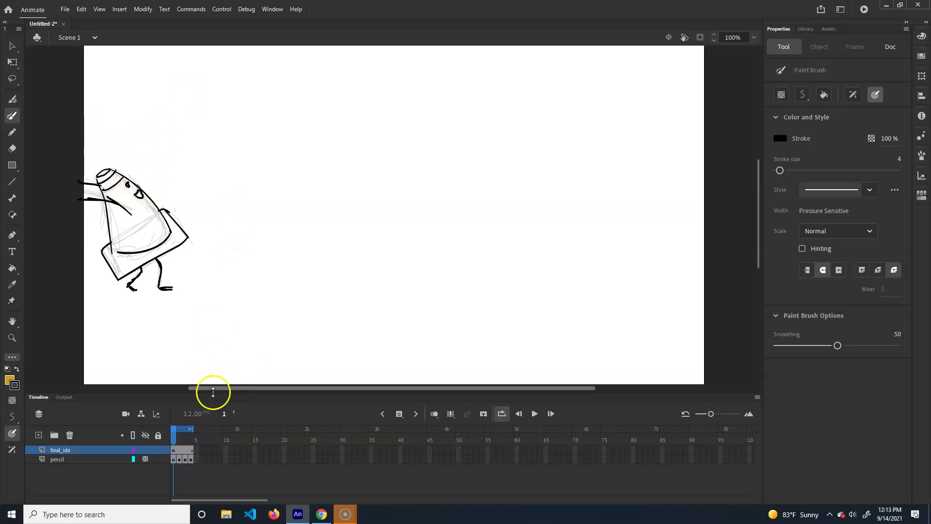
Insert a blank keyframe at frame 2 of the final_idn layer
left_click(177, 450)
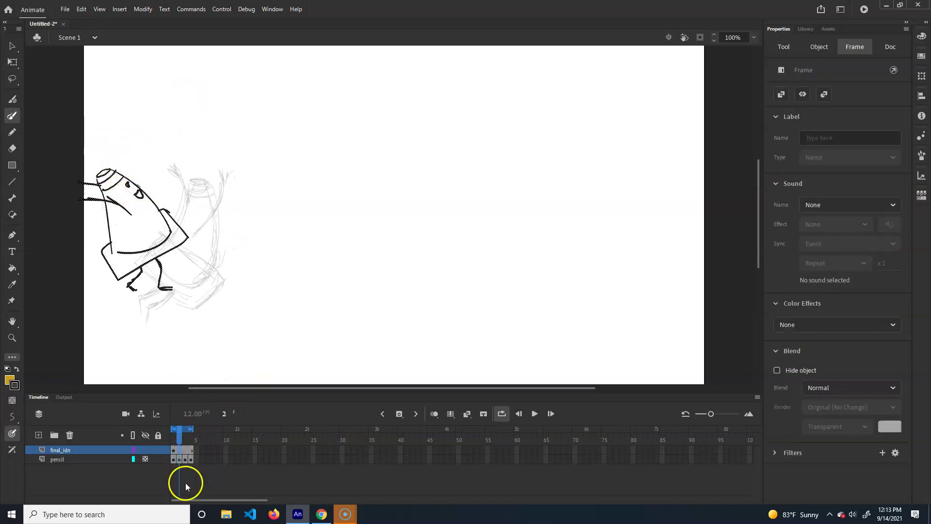
left_click(179, 456)
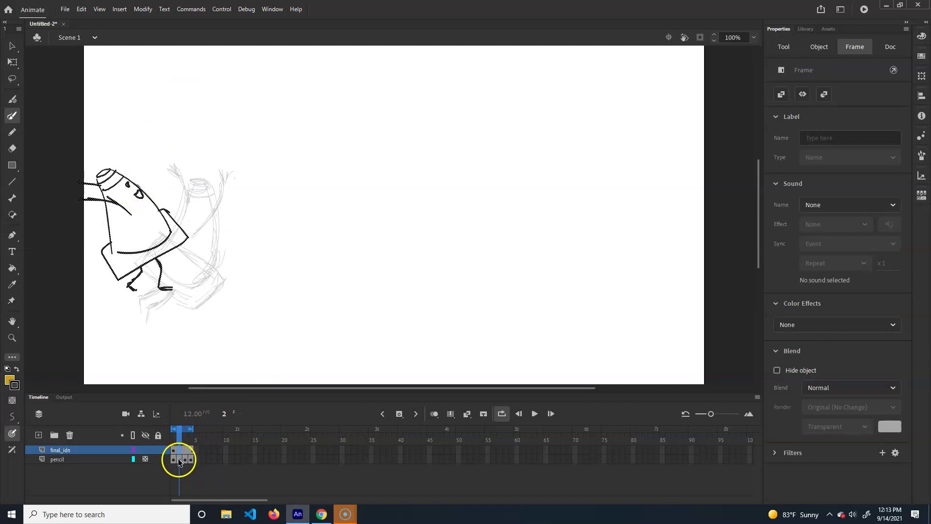
left_click(400, 414)
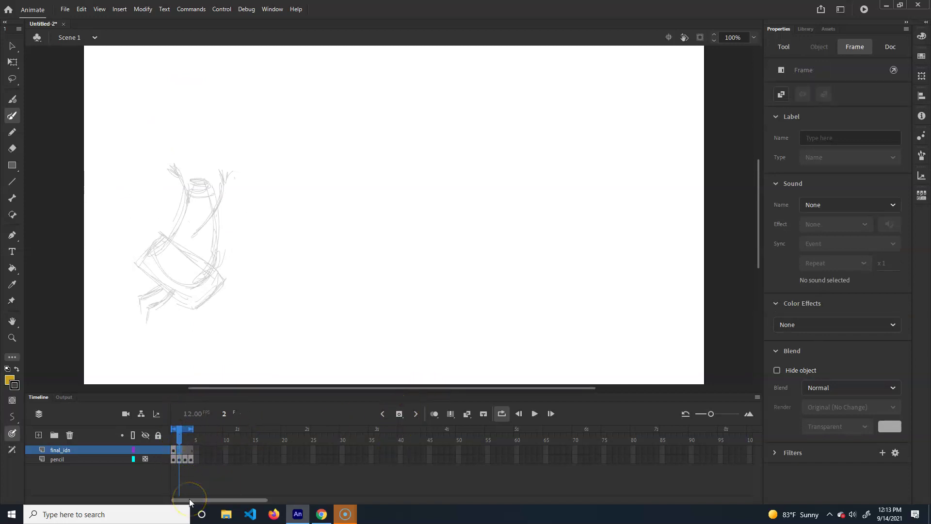
Ink the frame 2 figure's rounded body, neck stripes and both raised arms with hands over the faded sketch
left_click(189, 181)
mouse_move(192, 181)
left_mouse_down()
mouse_move(204, 182)
mouse_move(188, 188)
mouse_move(187, 214)
mouse_move(167, 237)
left_mouse_up()
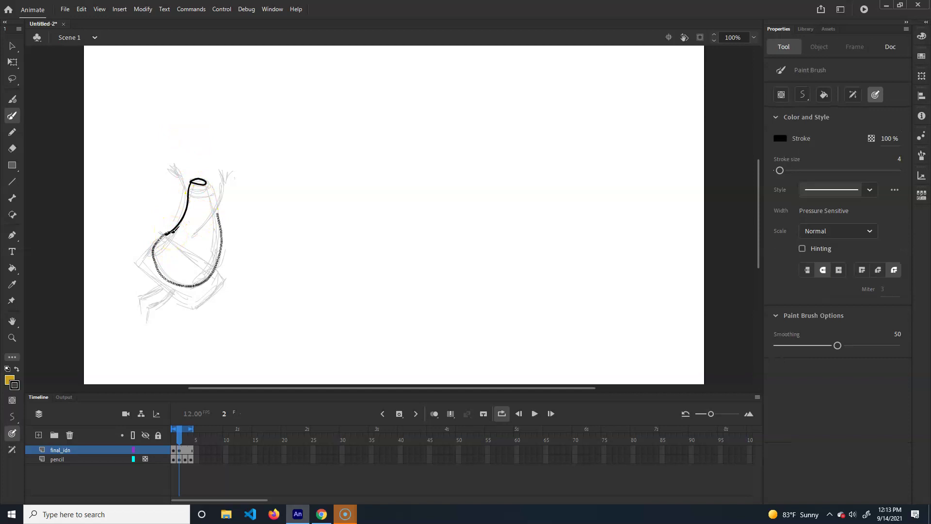
mouse_move(217, 210)
left_mouse_down()
mouse_move(206, 180)
mouse_move(213, 194)
left_mouse_up()
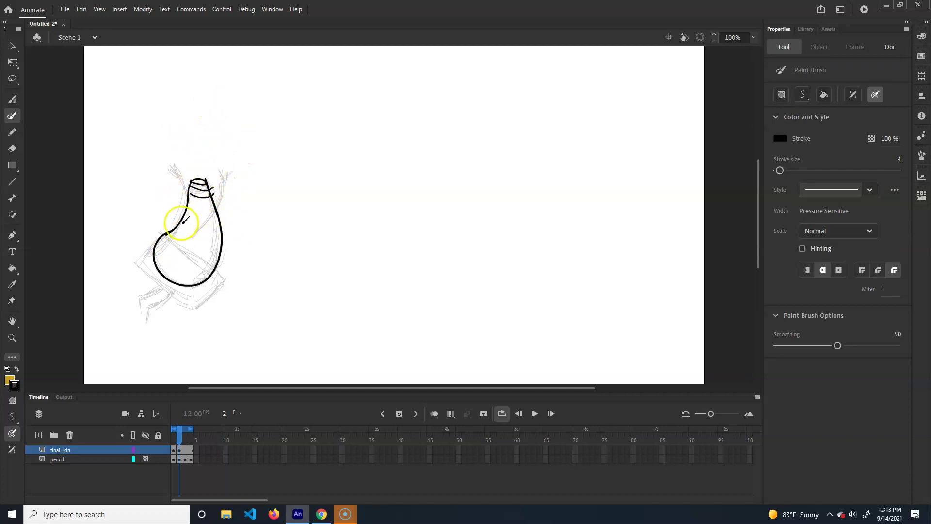
mouse_move(181, 221)
left_mouse_down()
mouse_move(174, 161)
mouse_move(181, 190)
left_mouse_up()
left_click(169, 173)
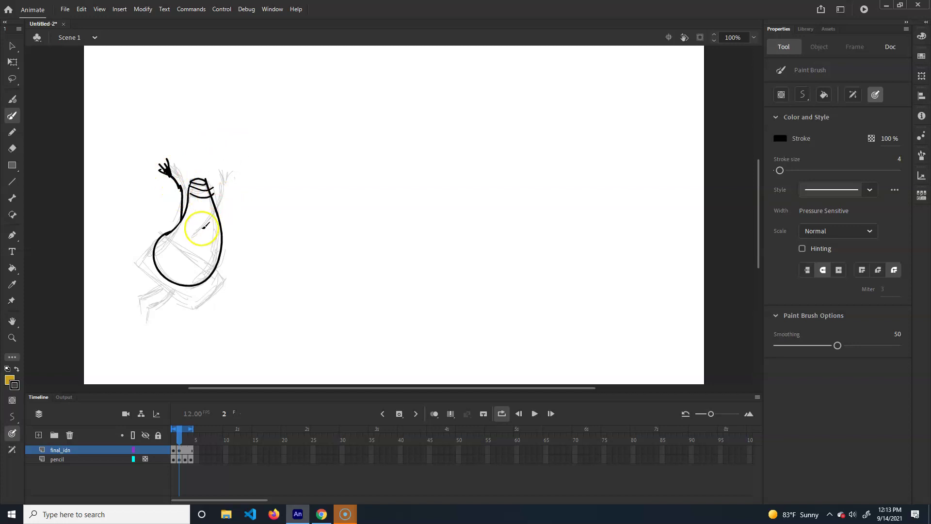
mouse_move(203, 232)
left_mouse_down()
mouse_move(225, 198)
mouse_move(223, 179)
mouse_move(234, 182)
left_mouse_up()
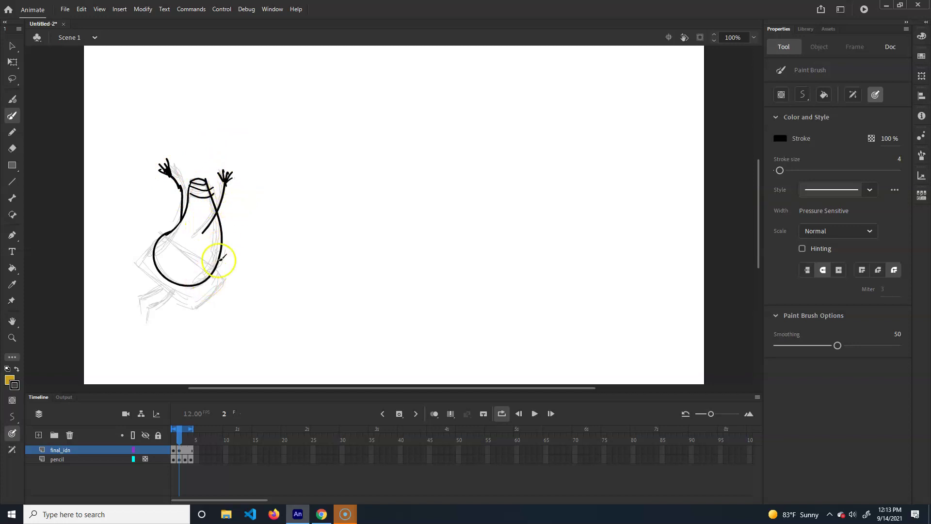
Ink the tilted square base and both bent legs of the frame 2 figure
left_click_drag(217, 270, 195, 309)
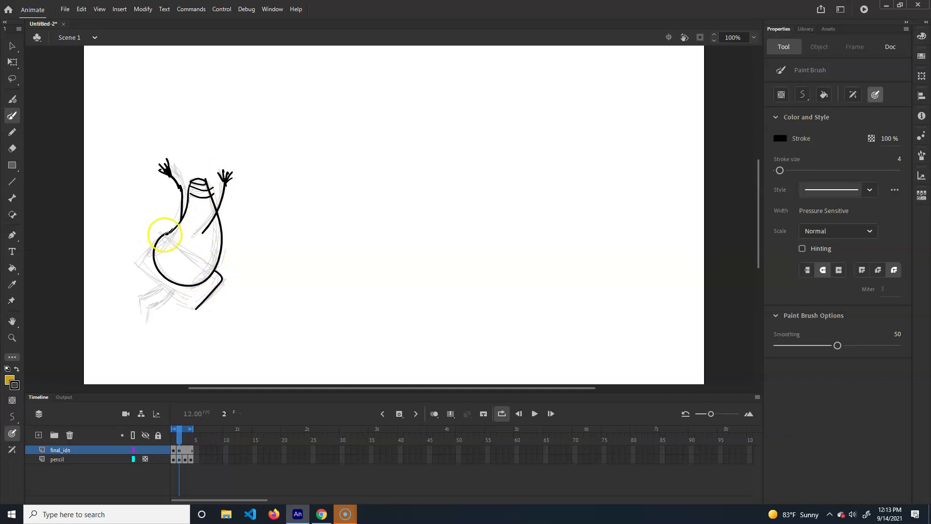
mouse_move(160, 232)
left_mouse_down()
mouse_move(151, 273)
mouse_move(138, 240)
mouse_move(143, 267)
mouse_move(135, 264)
mouse_move(198, 290)
mouse_move(188, 276)
mouse_move(147, 323)
left_mouse_up()
left_click_drag(162, 291, 138, 309)
Insert a blank keyframe at frame 3 of the final_idn layer
left_click(185, 450)
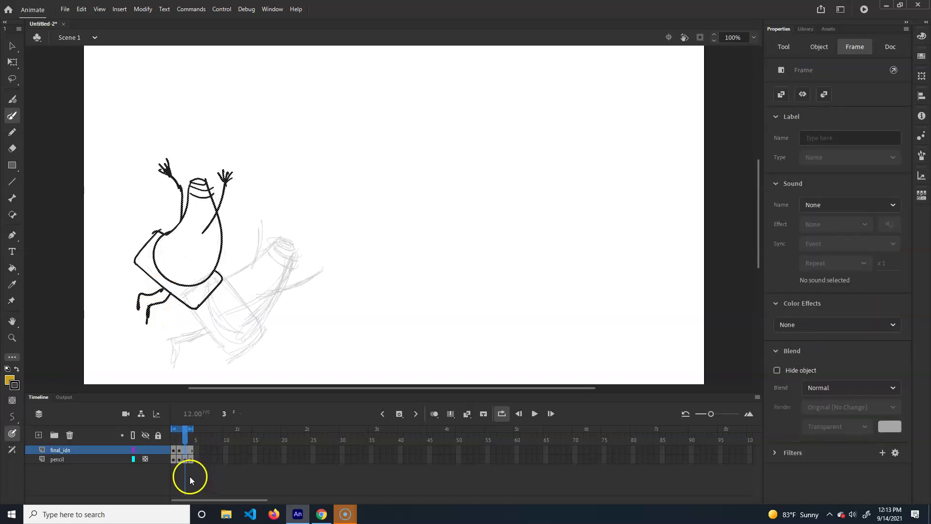
key("Delete")
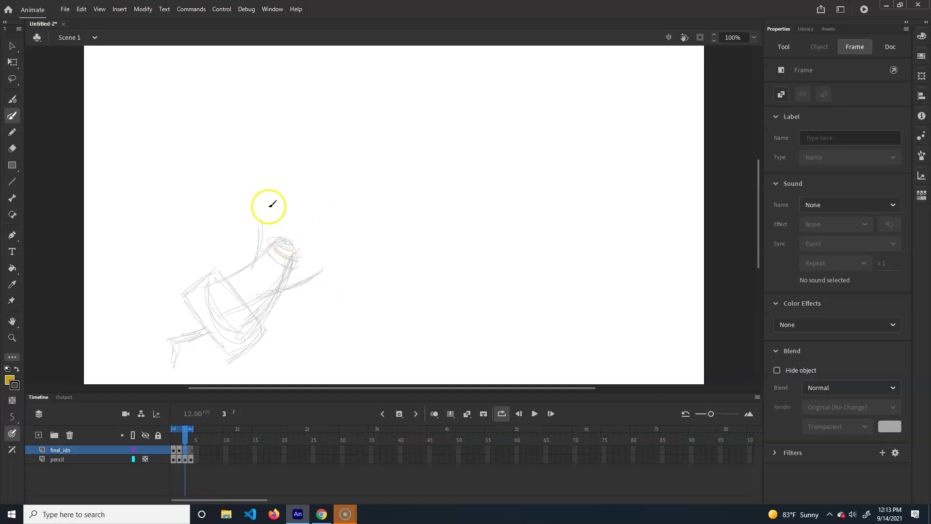
Ink the frame 3 figure's neck opening, neck stripes, rounded body and both outstretched arms with hands over the faded sketch
left_click_drag(286, 241, 290, 248)
left_click_drag(273, 238, 268, 242)
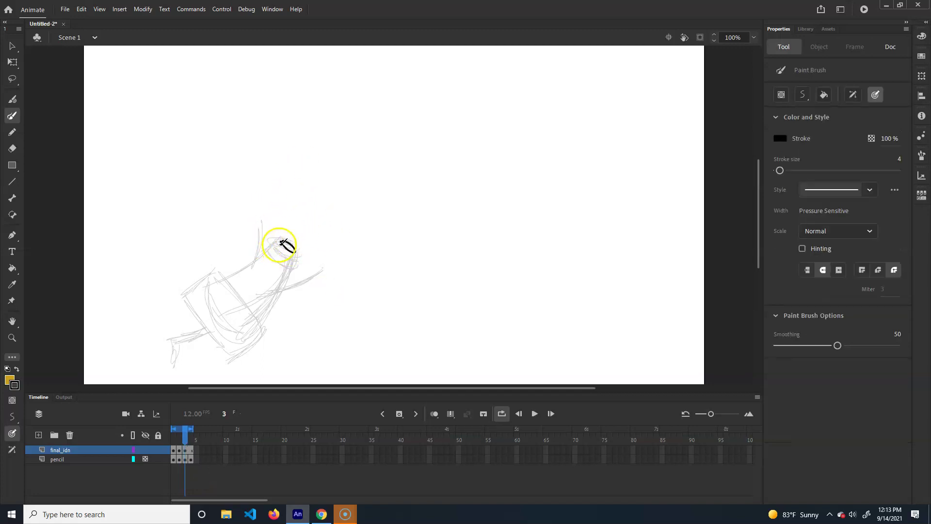
left_click_drag(203, 301, 220, 326)
mouse_move(296, 259)
left_mouse_down()
mouse_move(264, 323)
mouse_move(242, 338)
mouse_move(281, 244)
mouse_move(323, 269)
left_mouse_up()
mouse_move(318, 260)
left_mouse_down()
mouse_move(319, 274)
mouse_move(333, 265)
left_mouse_up()
mouse_move(261, 231)
left_mouse_down()
mouse_move(260, 241)
mouse_move(269, 229)
left_mouse_up()
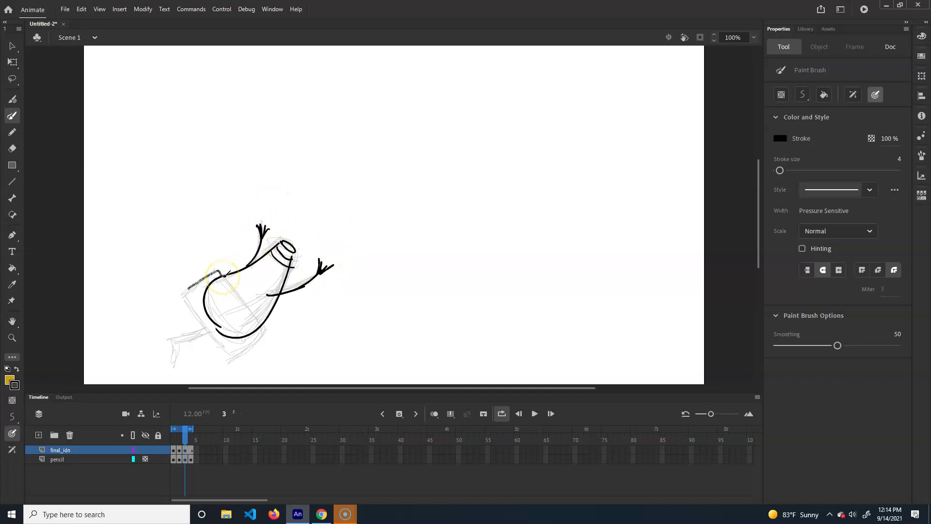
Ink the tilted base and both trailing legs of the frame 3 figure
left_click_drag(185, 293, 232, 355)
left_click_drag(262, 326, 264, 325)
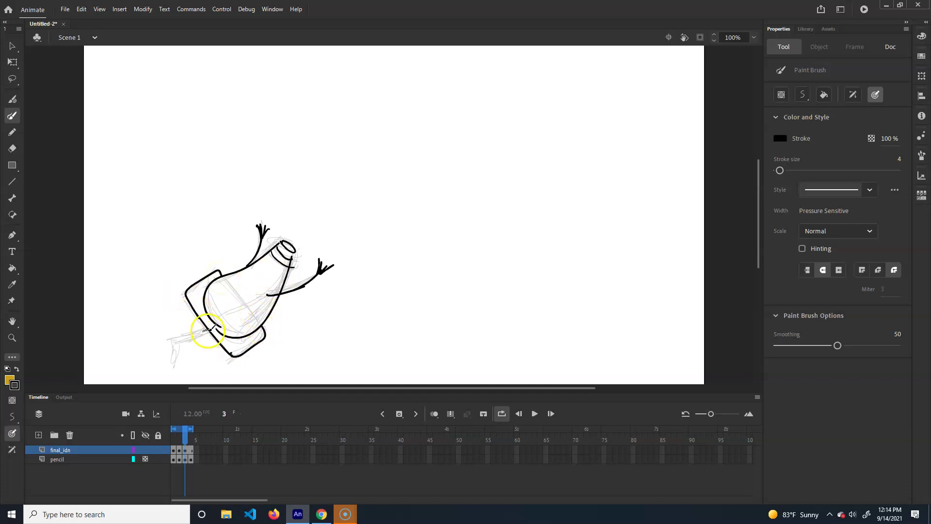
mouse_move(207, 330)
left_mouse_down()
mouse_move(188, 338)
mouse_move(201, 322)
mouse_move(172, 347)
left_mouse_up()
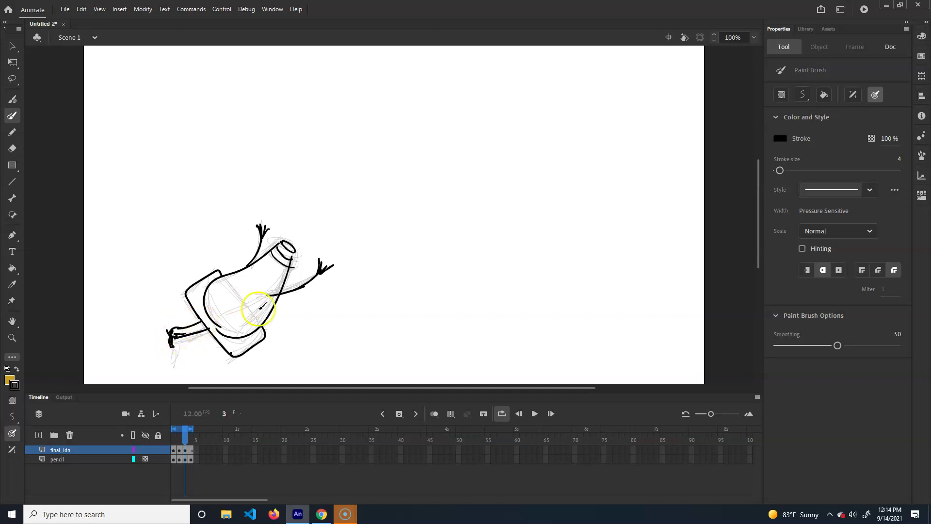
Insert a blank keyframe at frame 4 of the final_idn layer and ink the lying figure's tapered body over the sketch
left_click(190, 452)
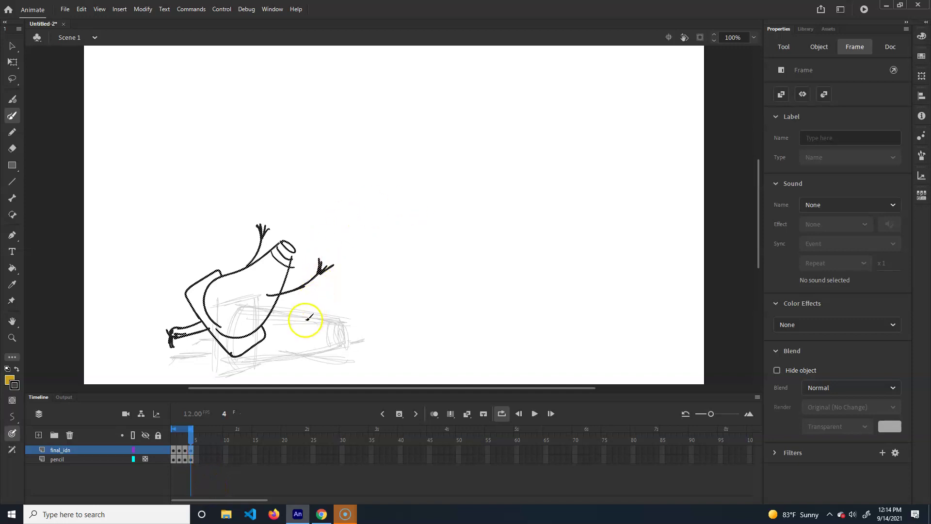
key("Delete")
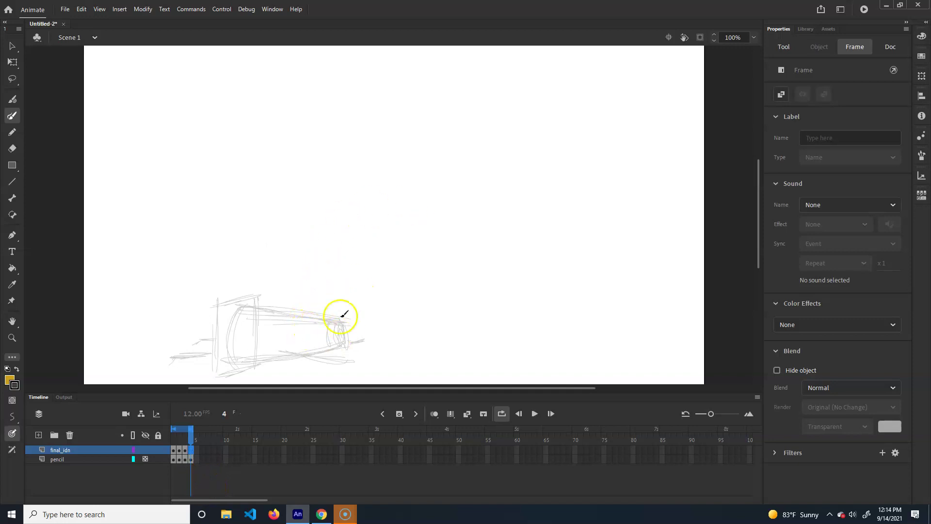
left_click_drag(343, 329, 345, 328)
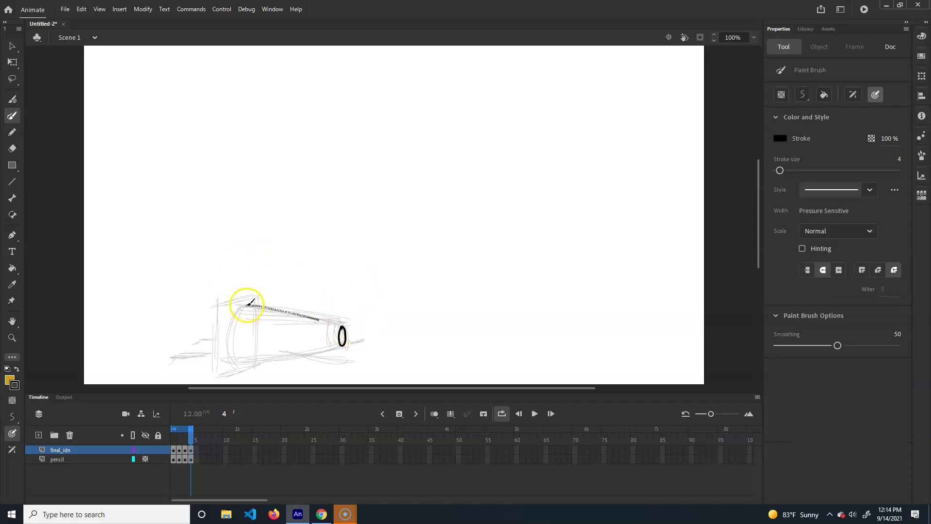
left_click_drag(248, 303, 246, 305)
left_click_drag(341, 346, 235, 361)
Ink the frame 4 figure's base, both legs, neck stripes and both arms with hands
left_click_drag(251, 305, 264, 300)
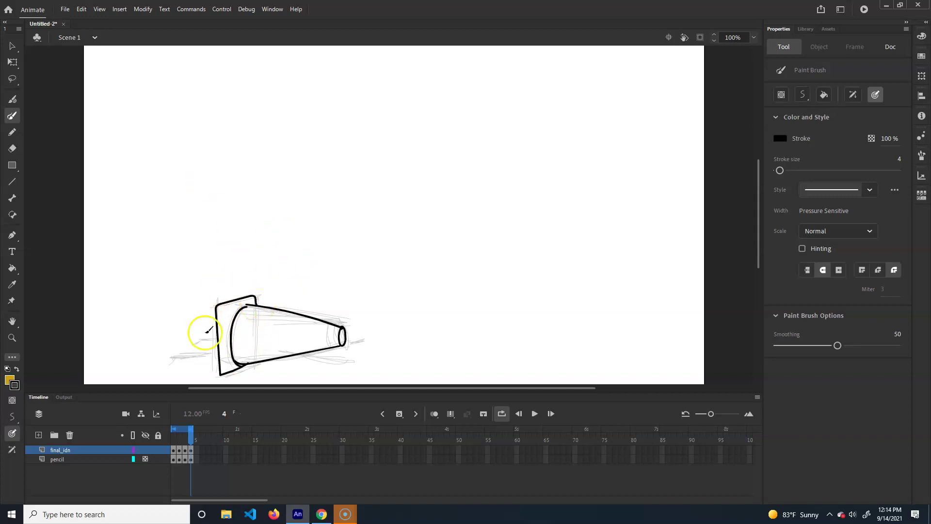
left_click_drag(219, 352, 217, 341)
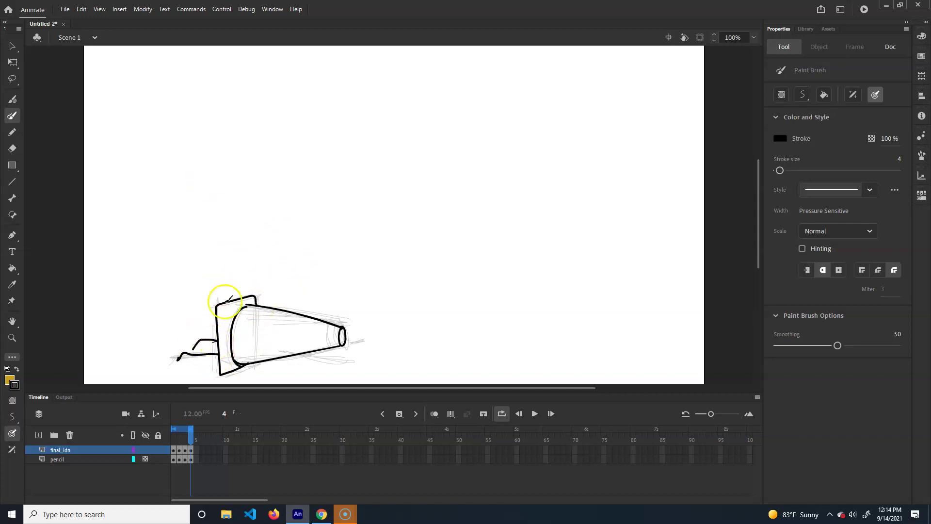
mouse_move(330, 365)
left_mouse_down()
mouse_move(354, 360)
mouse_move(358, 336)
mouse_move(330, 346)
left_mouse_up()
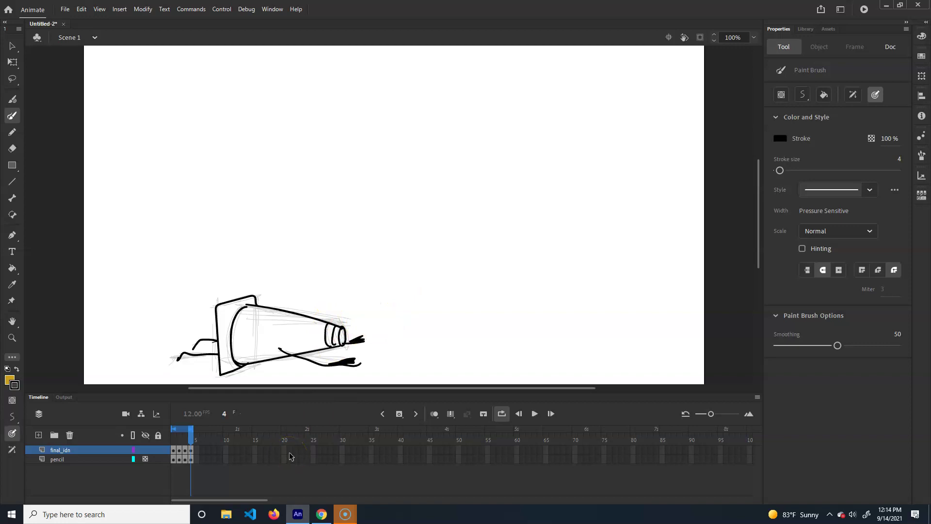
Return to frame 1, then hide and lock the pencil layer
left_click_drag(191, 435, 173, 436)
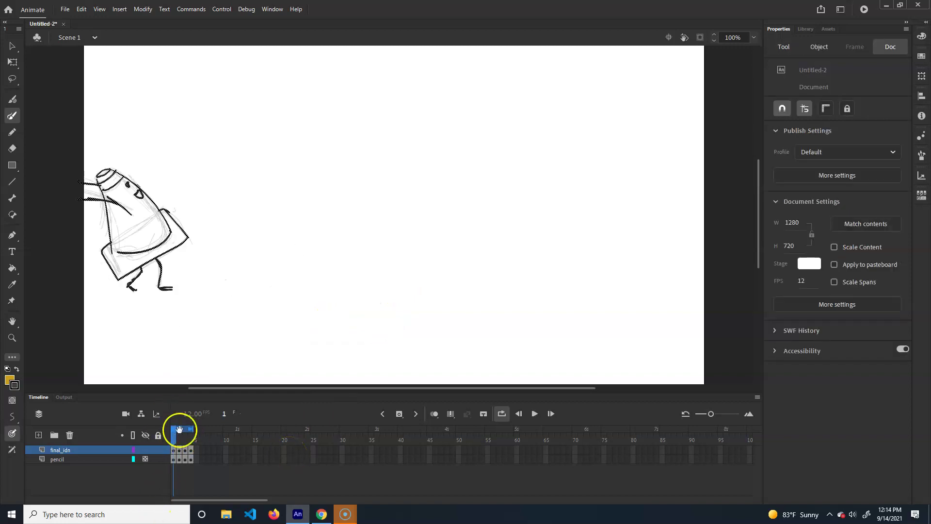
left_click(146, 459)
left_click(156, 460)
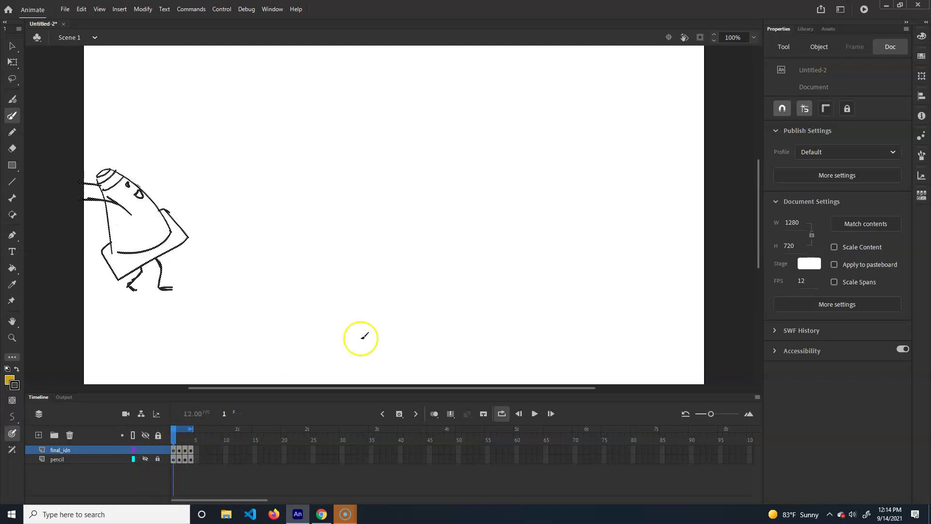
Play the inked animation both looped and without looping, leaving looping on and playback stopped
left_click(535, 414)
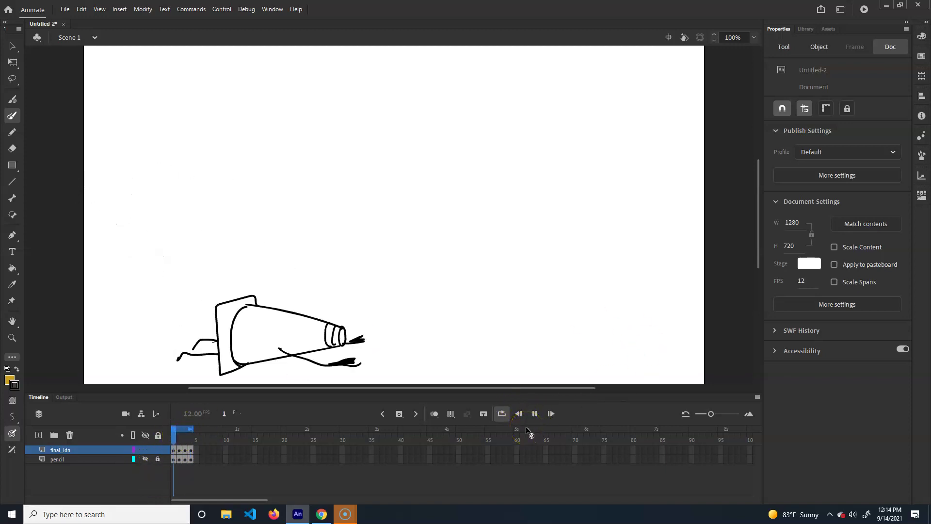
left_click(15, 49)
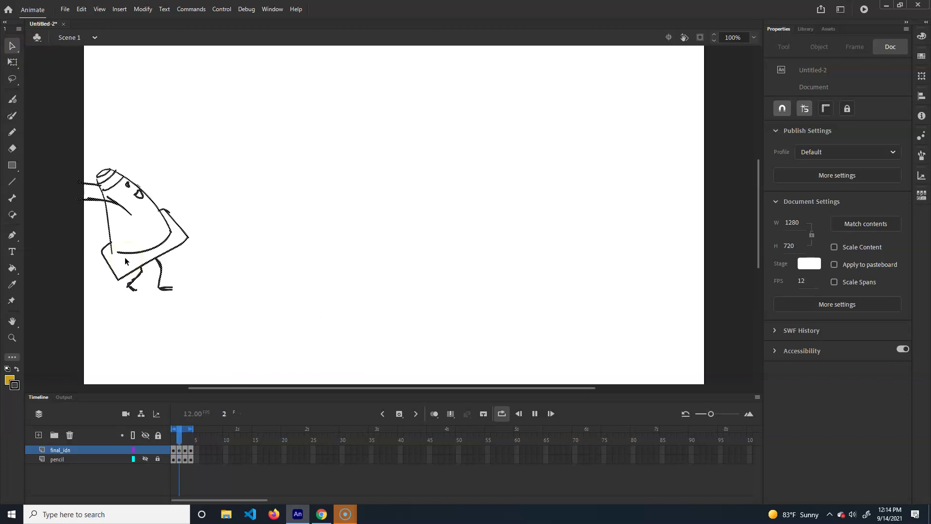
left_click(533, 412)
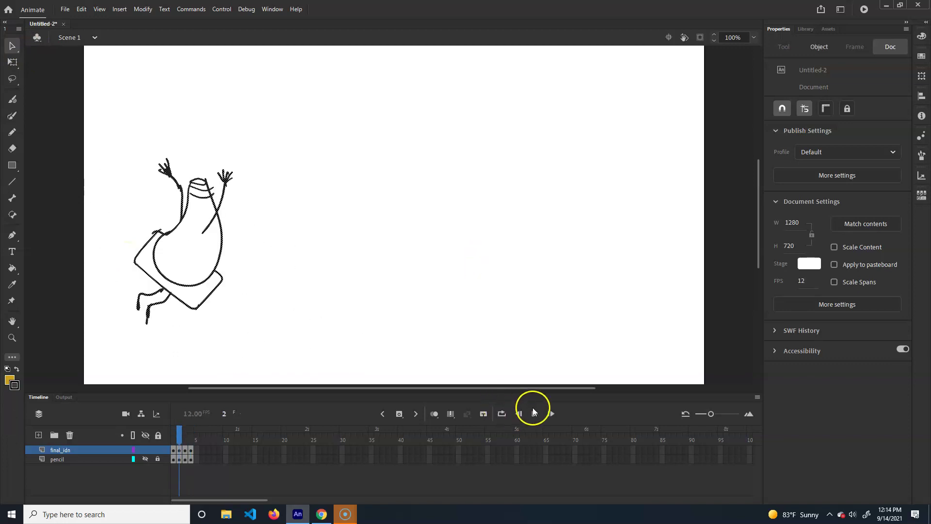
left_click(463, 274)
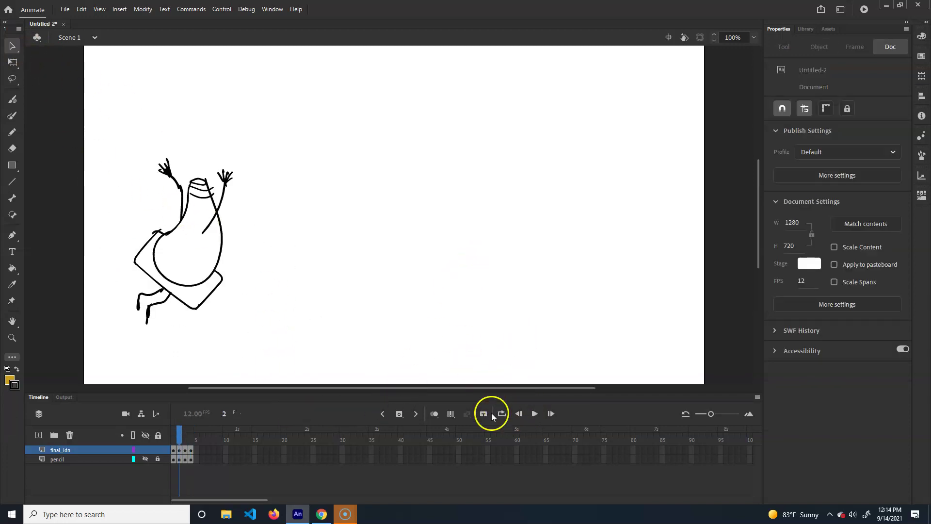
left_click(535, 413)
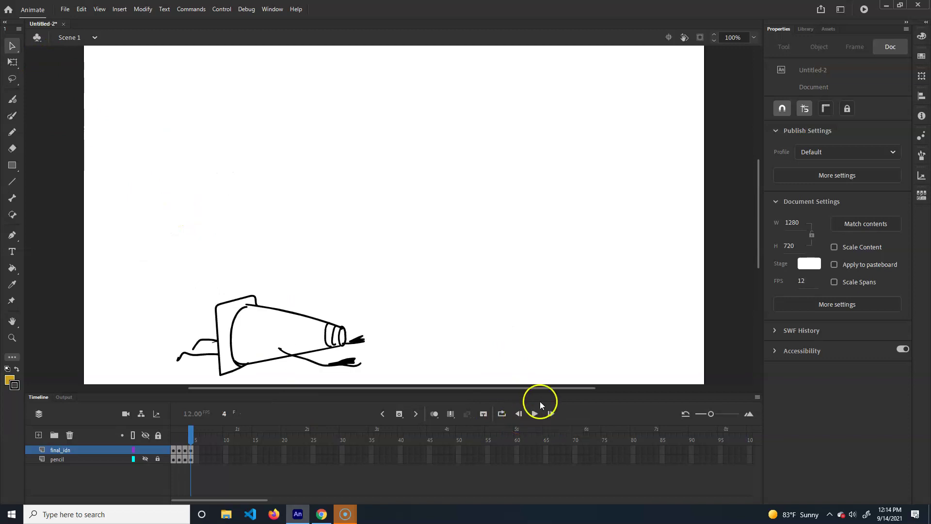
left_click(534, 415)
left_click(501, 414)
key("Return")
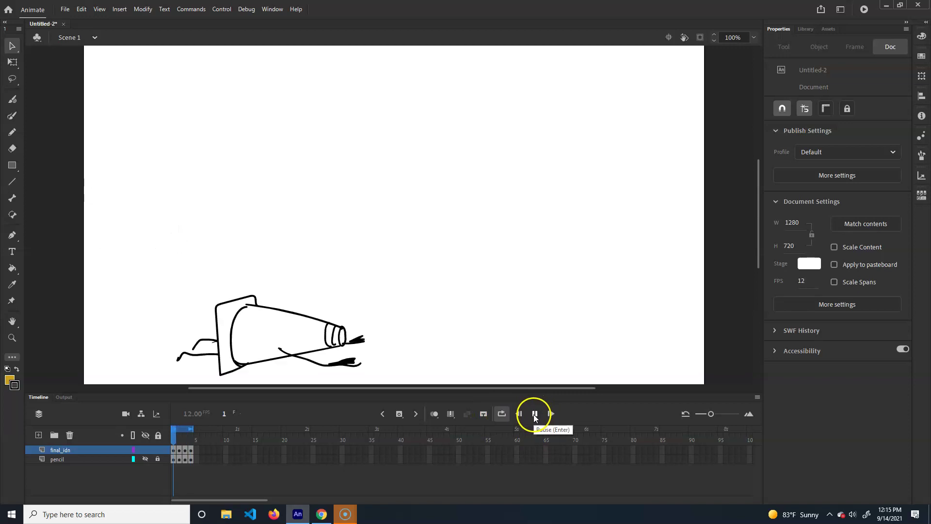
left_click(534, 415)
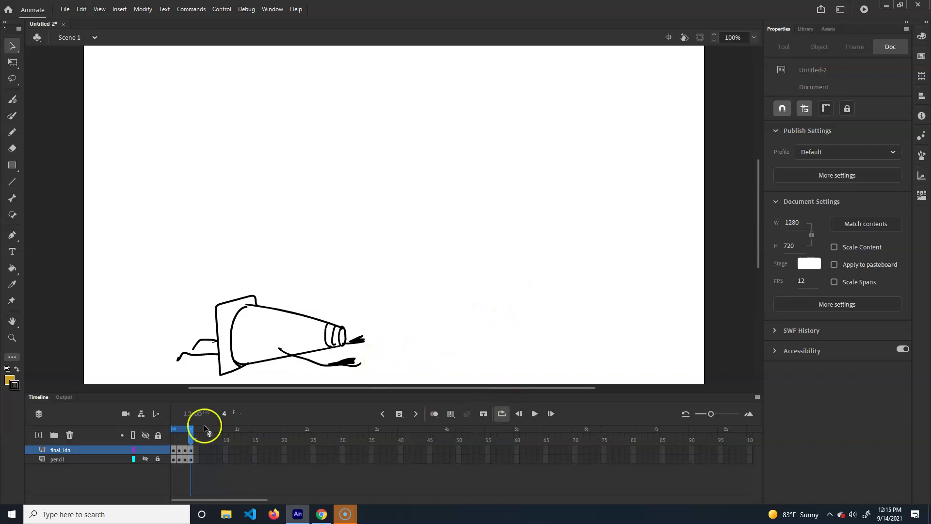
At frame 1, select the Paint Bucket tool and set its fill colour to orange #D2871C
left_click_drag(191, 436, 171, 473)
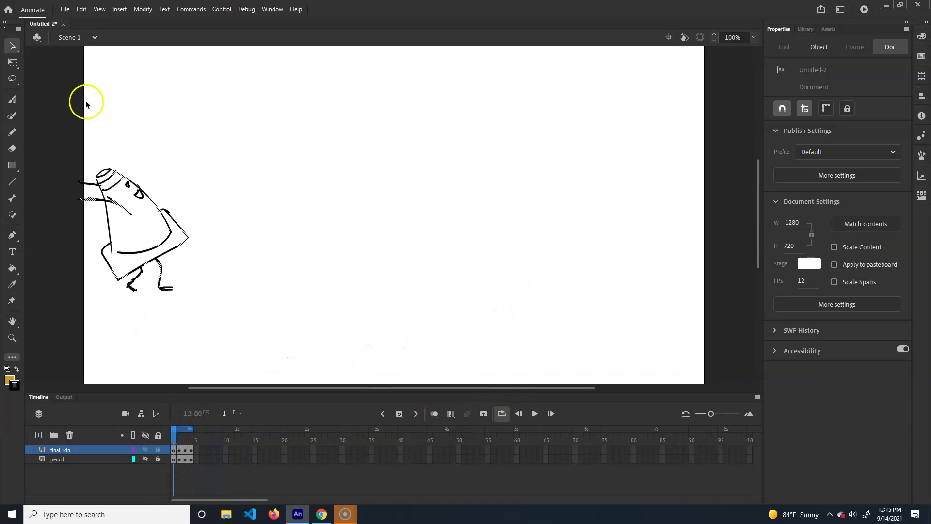
key("ctrl+a")
left_click(12, 268)
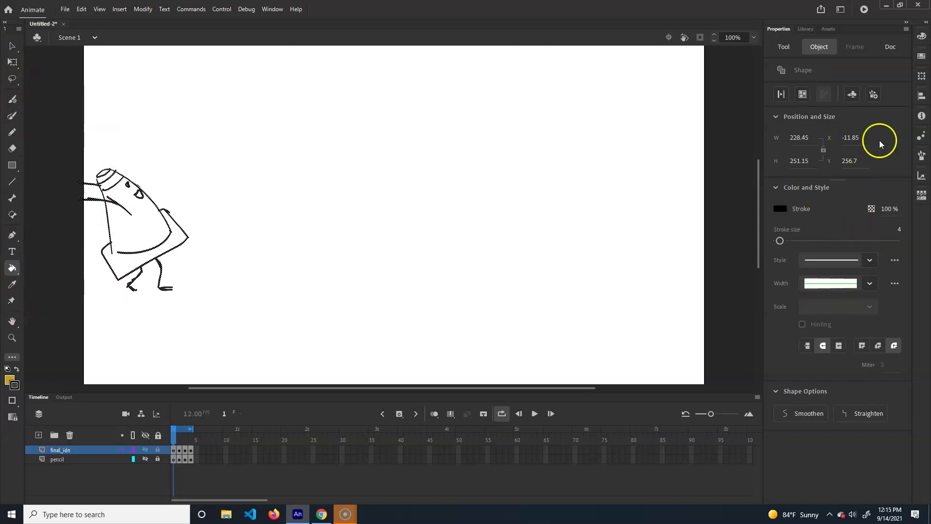
left_click(784, 47)
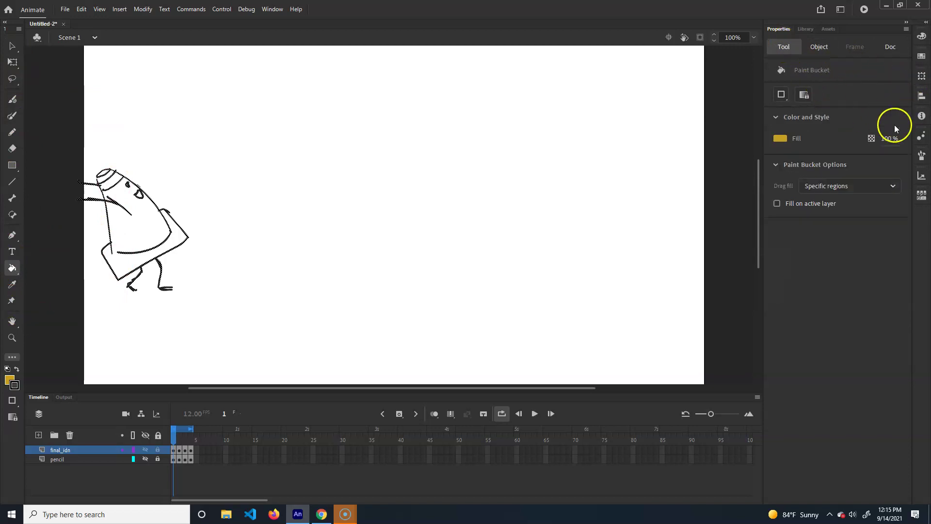
left_click(782, 140)
left_click(765, 147)
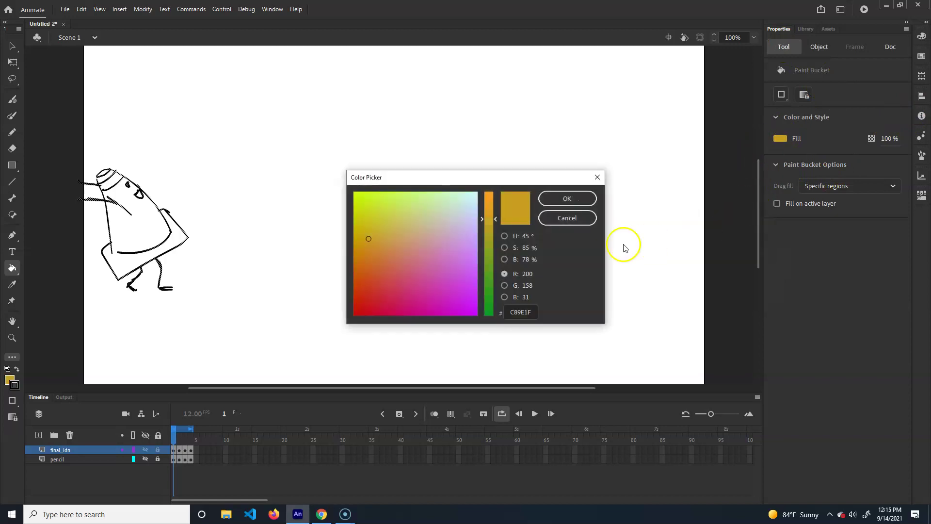
left_click(505, 236)
left_click(449, 223)
mouse_move(499, 308)
left_mouse_down()
mouse_move(491, 311)
mouse_move(495, 305)
left_mouse_up()
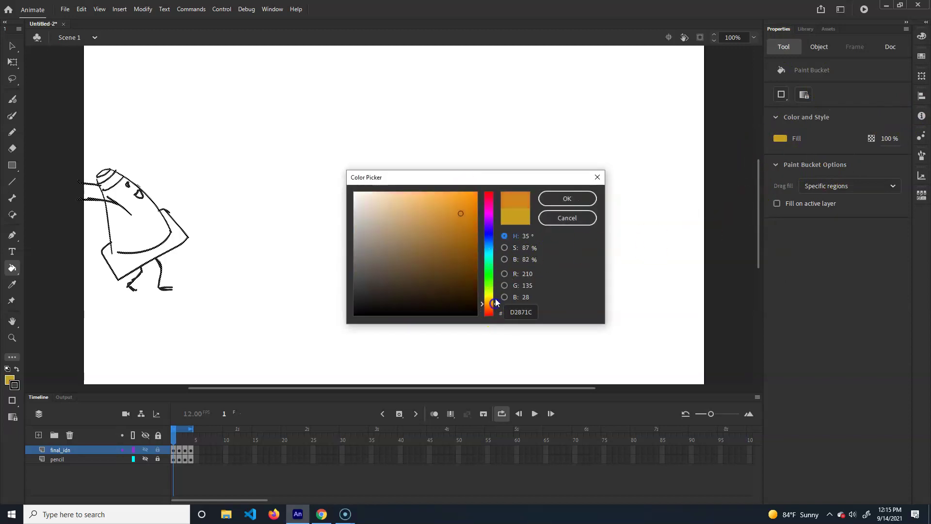
left_click(572, 199)
Set the Paint Bucket to Close Medium Gaps and fill the frame 1 figure's body, base and tip with orange
left_click(778, 95)
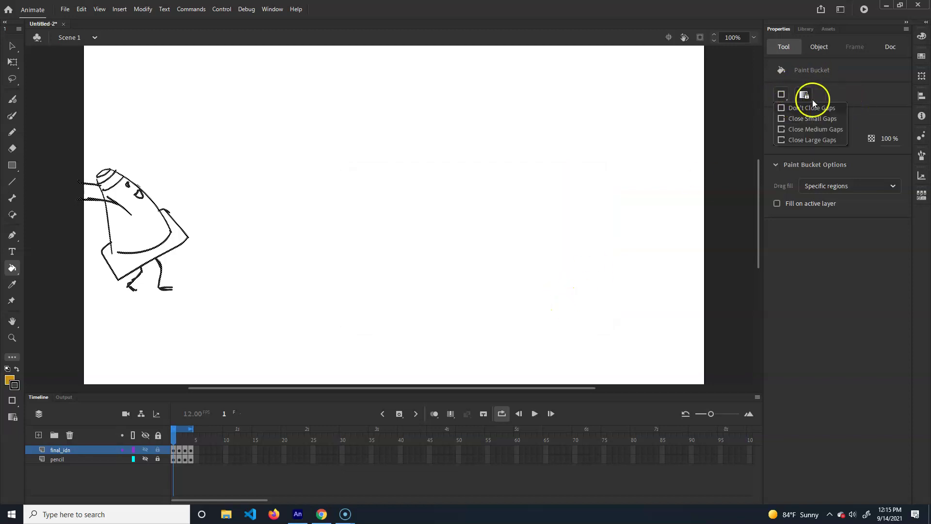
left_click(825, 128)
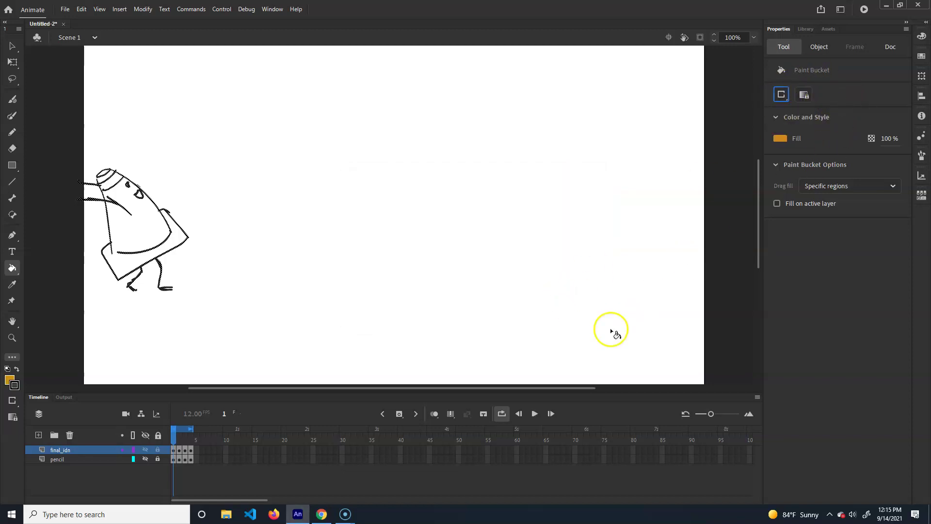
left_click(163, 240)
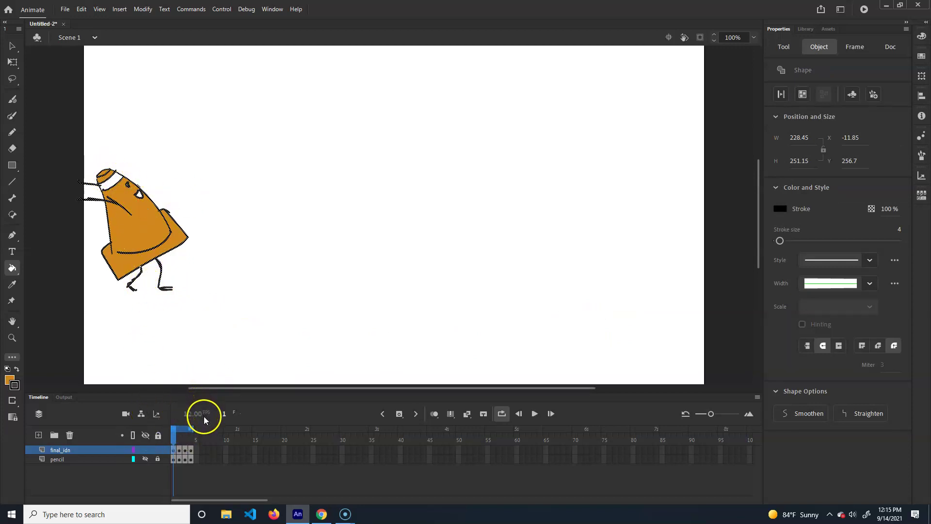
Fill the body, tip and base of the frame 2 figure with orange
key("period")
left_click(195, 247)
left_click(206, 185)
left_click(202, 298)
Fill the body, base and neck opening of the frame 3 figure with orange
key("period")
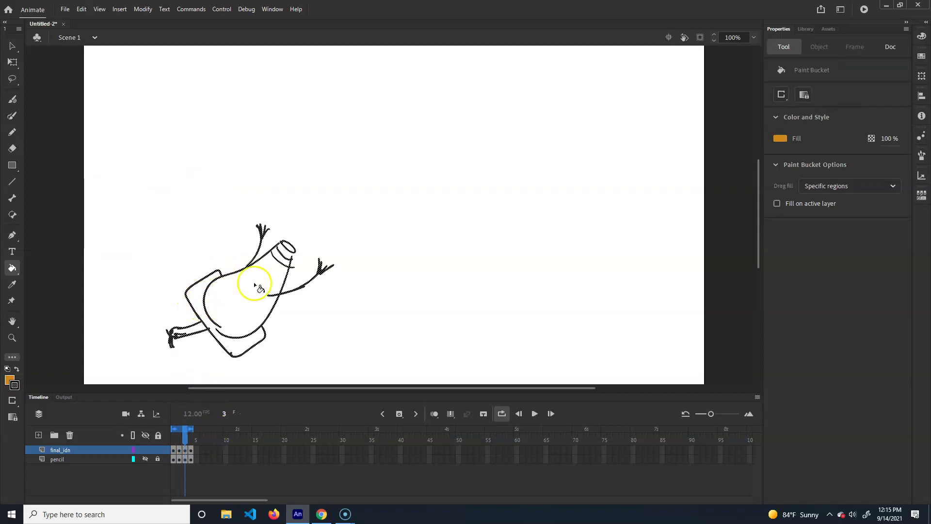
left_click(241, 347)
left_click(291, 248)
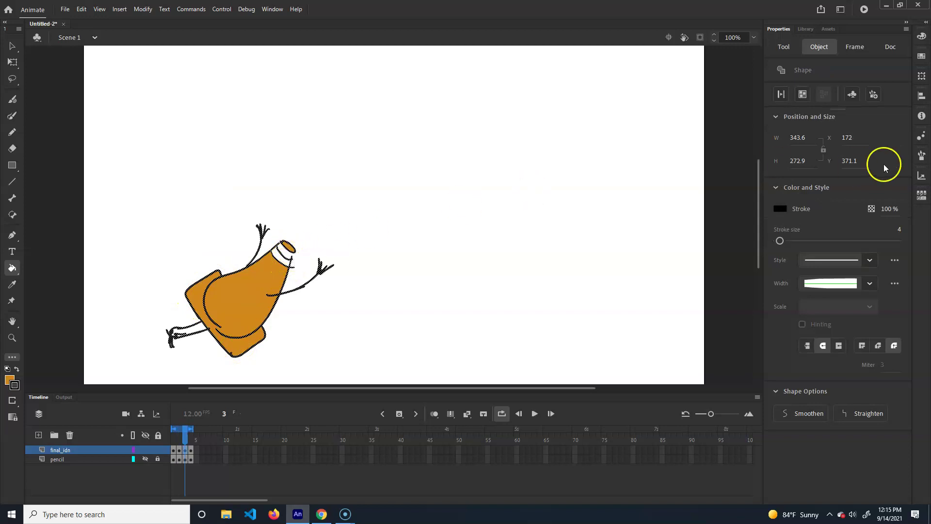
Fill the tip, body and base of the lying frame 4 figure with orange
key("period")
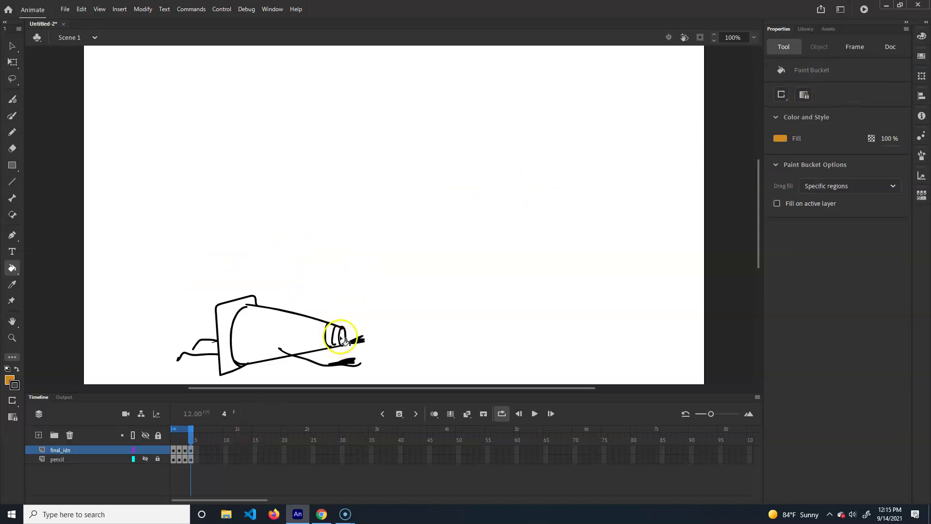
left_click(339, 335)
left_click(315, 339)
left_click(233, 321)
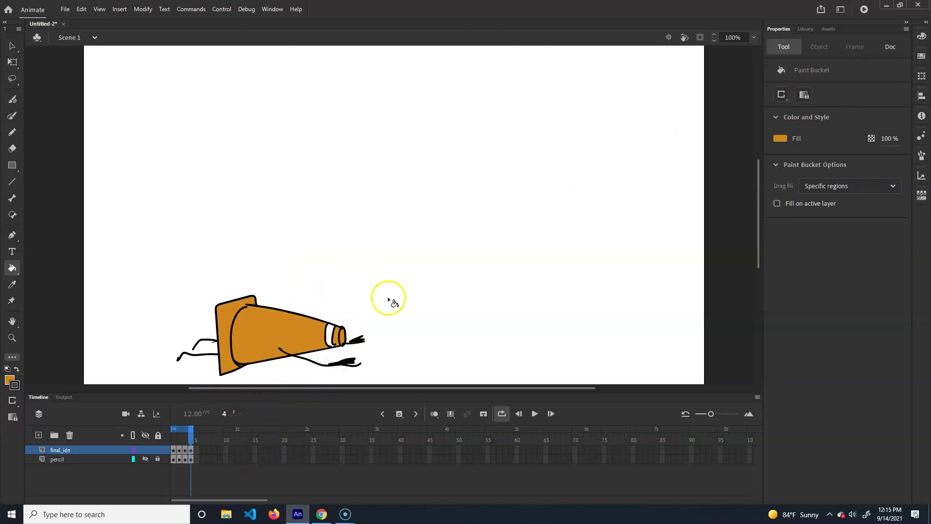
Play back the coloured frames to check the fills, stopping at frame 3
key("comma")
key("Return")
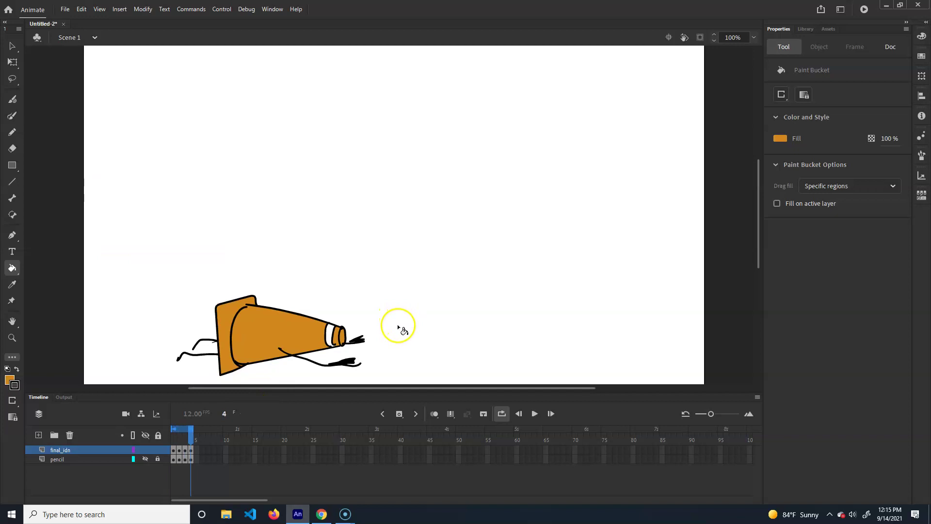
key("Return")
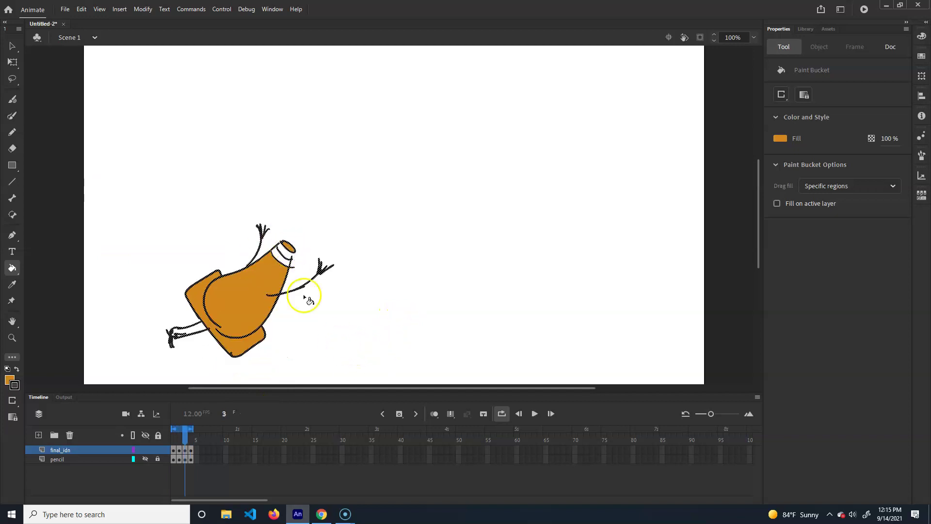
Set the Paint Bucket to Close Large Gaps and try to fill the neck stripe of the frame 3 figure
left_click(783, 94)
left_click(814, 140)
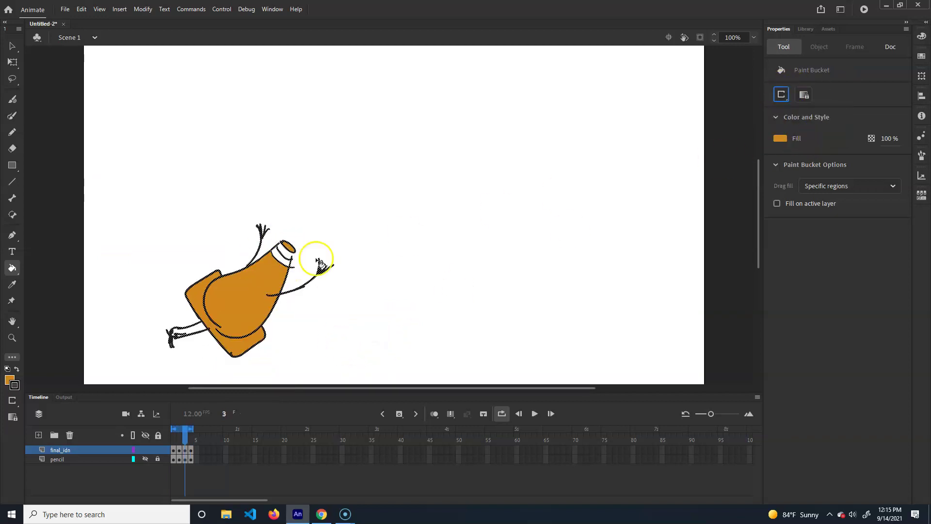
left_click(291, 257)
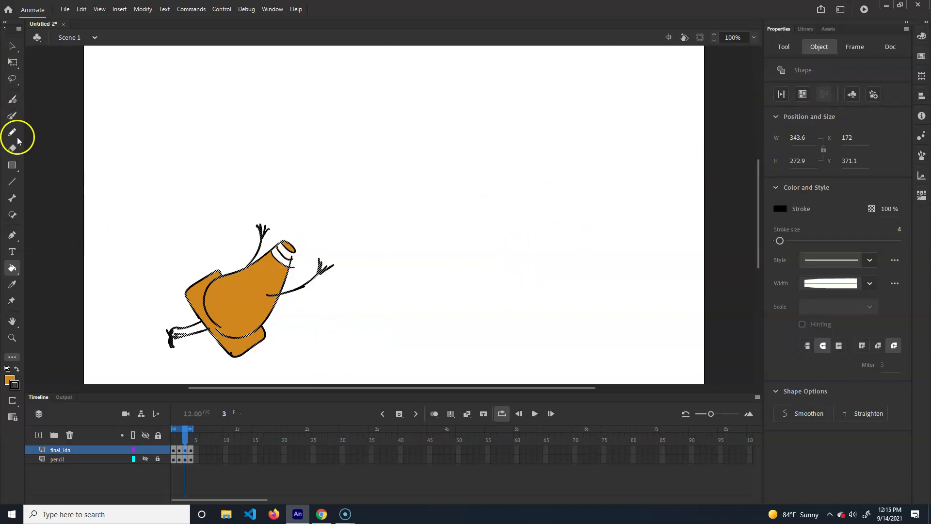
Add the Classic Brush to the toolbar and show its tool properties
left_click(13, 357)
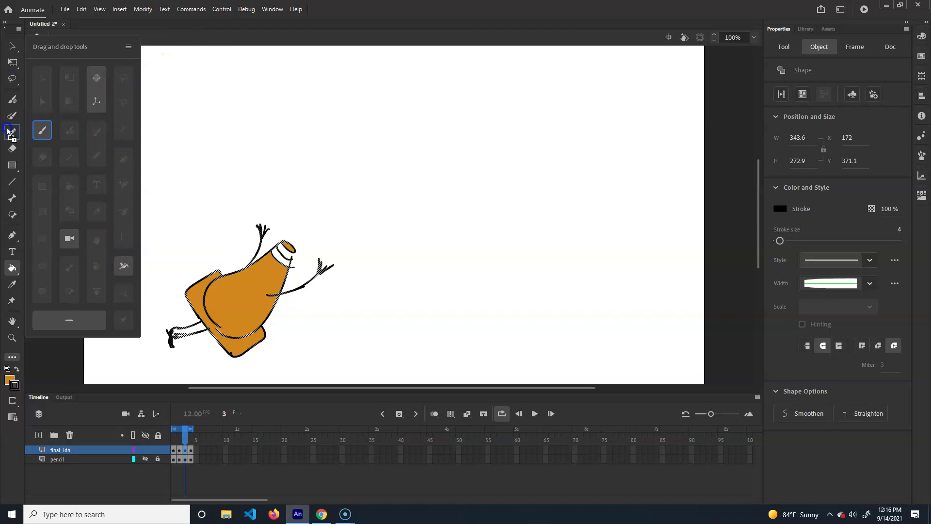
left_click_drag(10, 127, 11, 128)
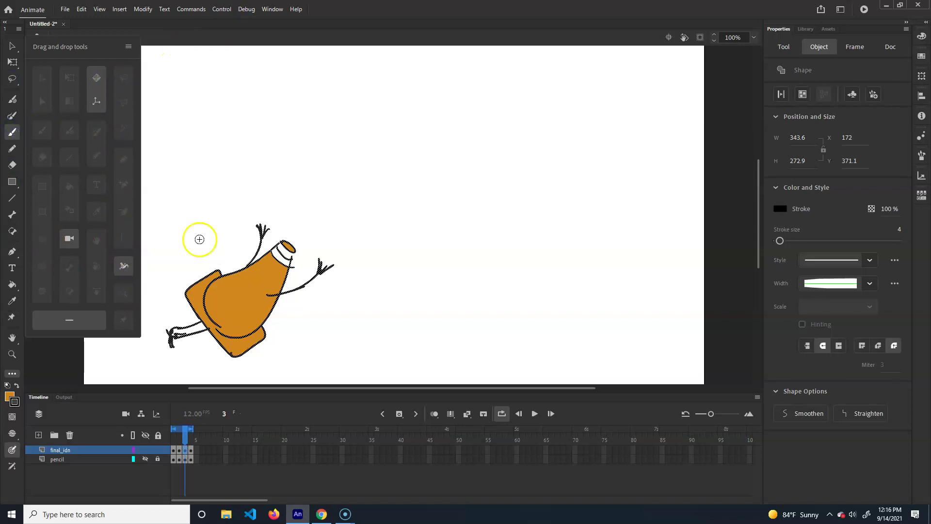
left_click(784, 47)
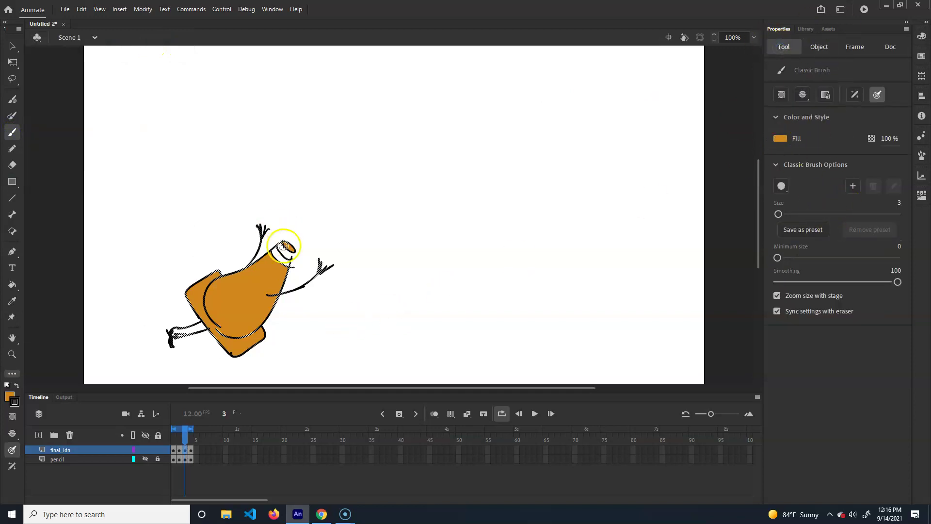
Try to paint the unfilled band below the tip of the frame 3 figure orange with the Classic Brush
left_click_drag(290, 252, 285, 248)
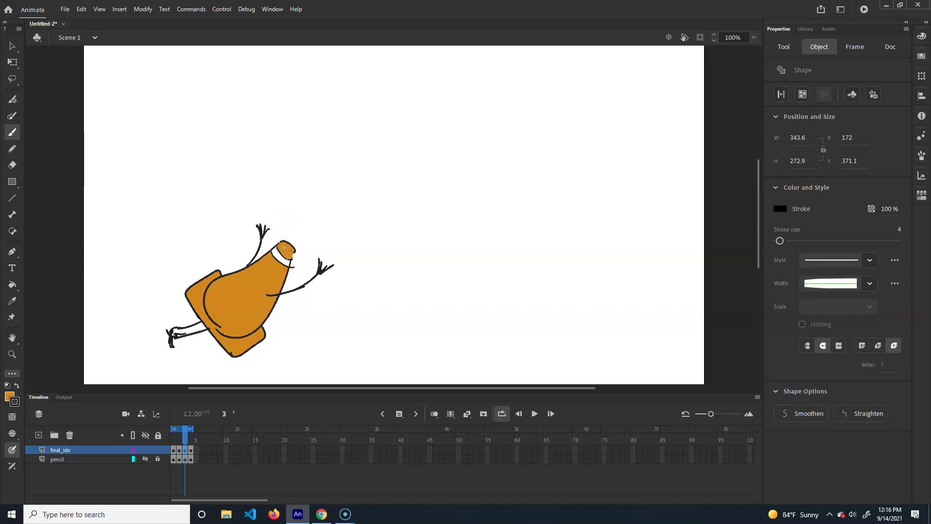
left_click(341, 181)
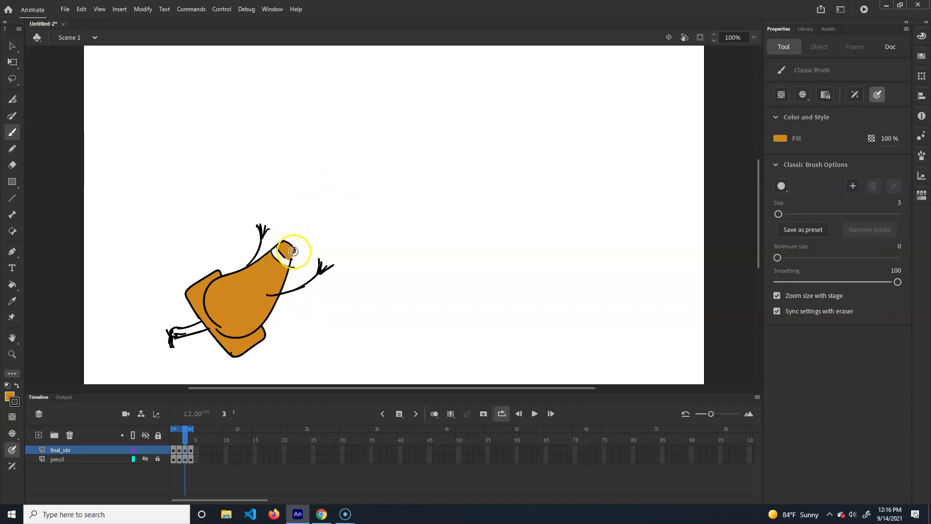
key("period")
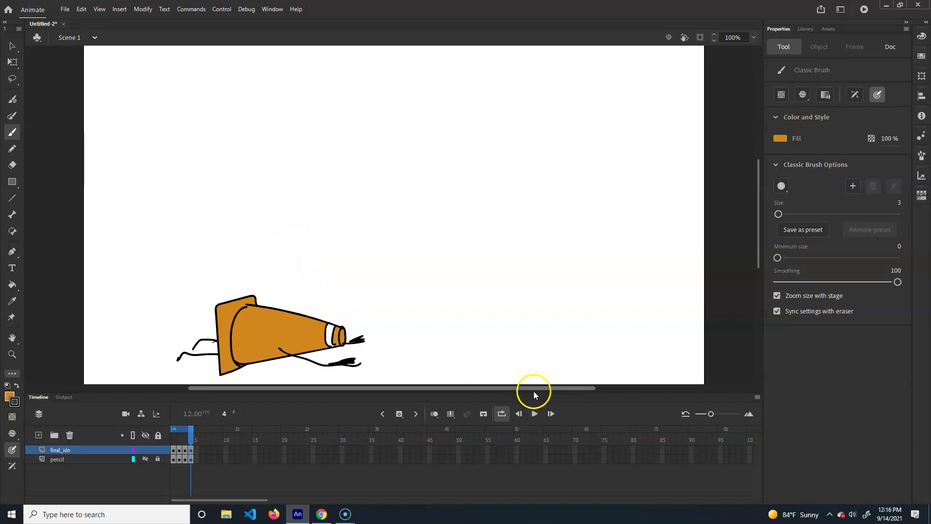
key("comma")
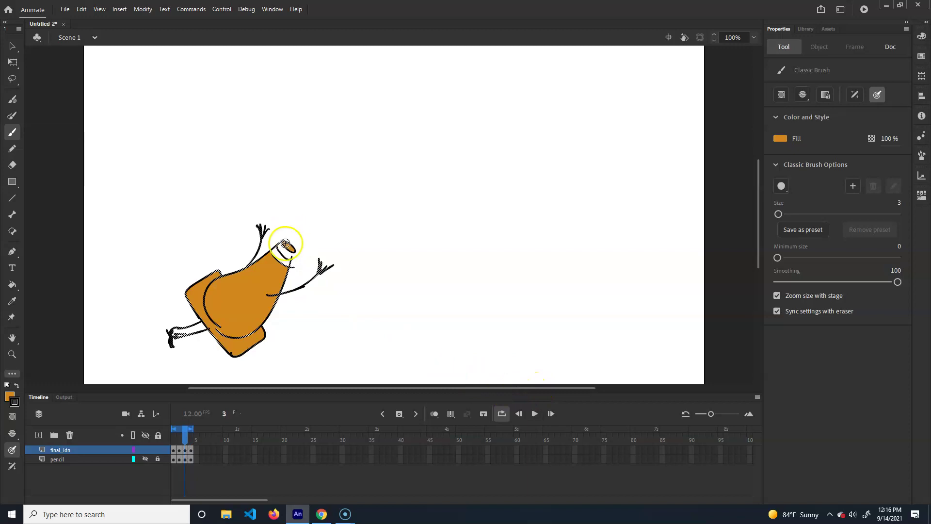
Set the Classic Brush to Paint Behind and paint the band below the frame 3 figure's tip orange
left_click(804, 95)
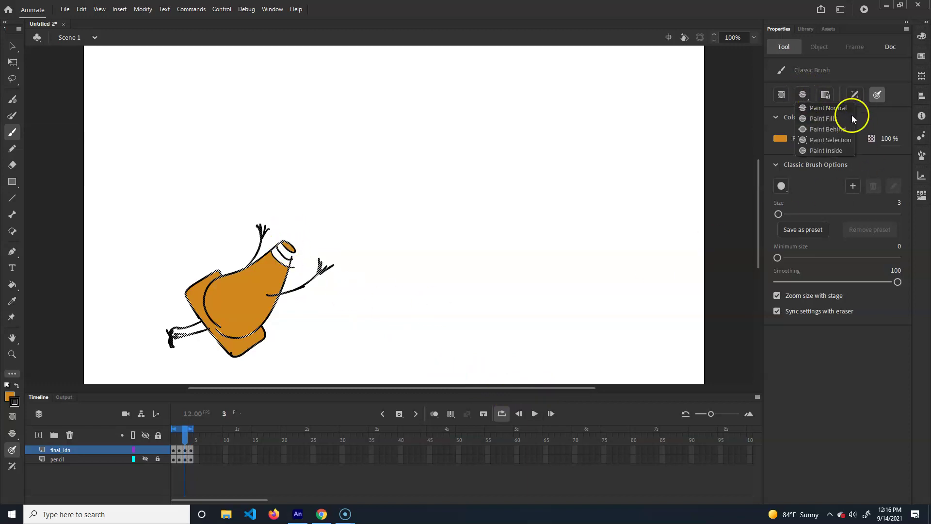
left_click(837, 129)
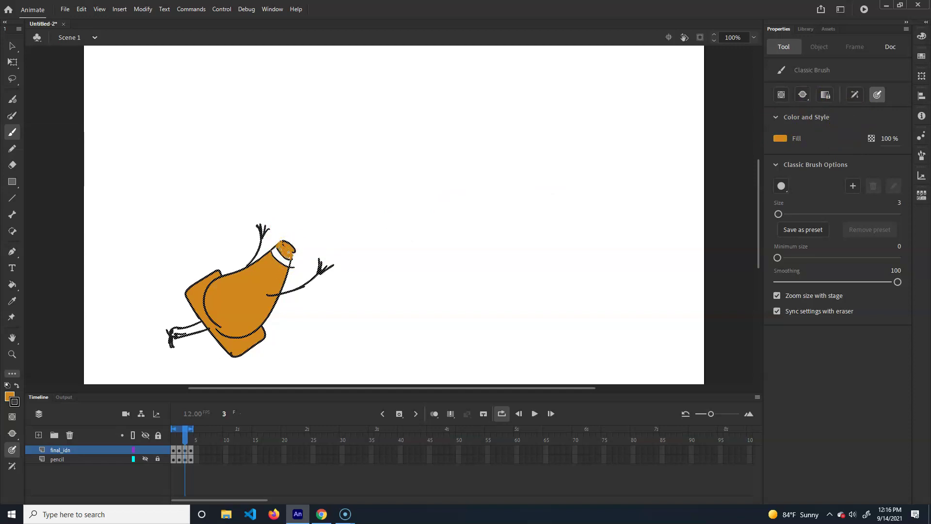
left_click(305, 250)
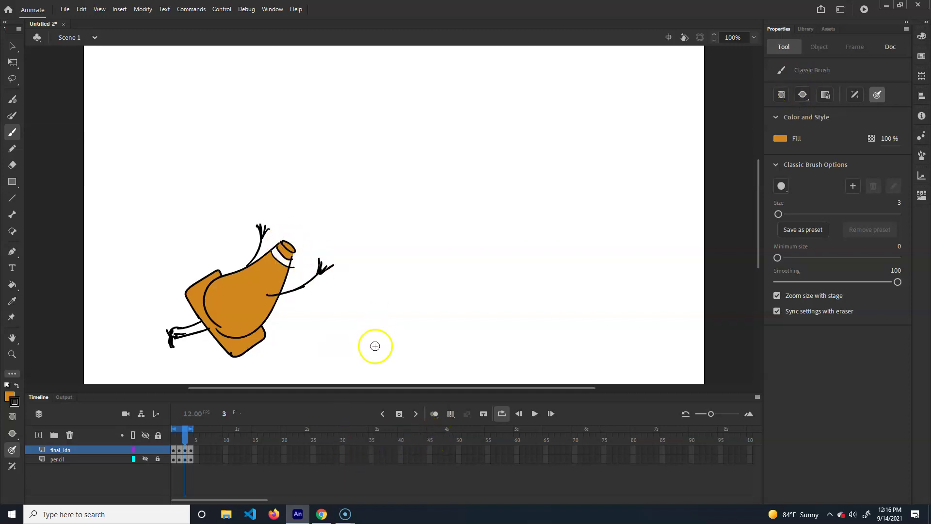
Fill the white neck stripe of the frame 1 figure with light grey using the Paint Bucket
left_click(179, 441)
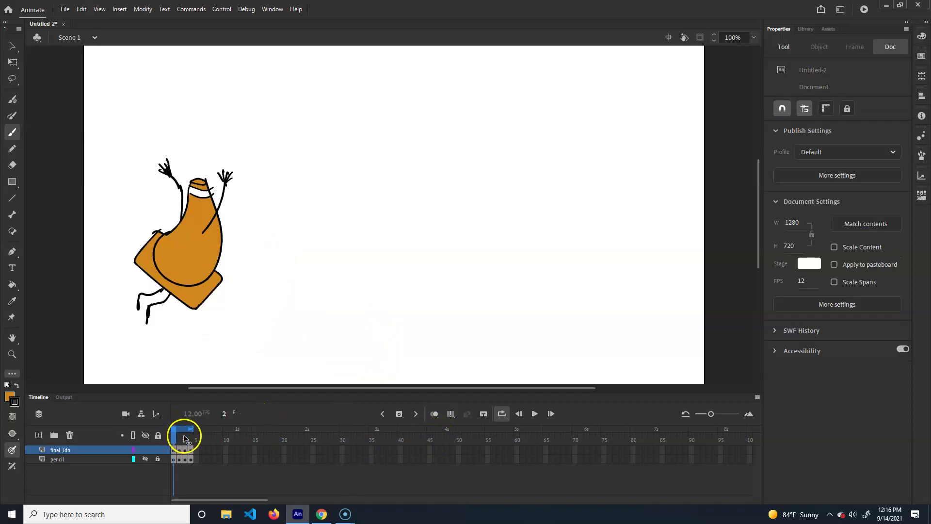
left_click(13, 284)
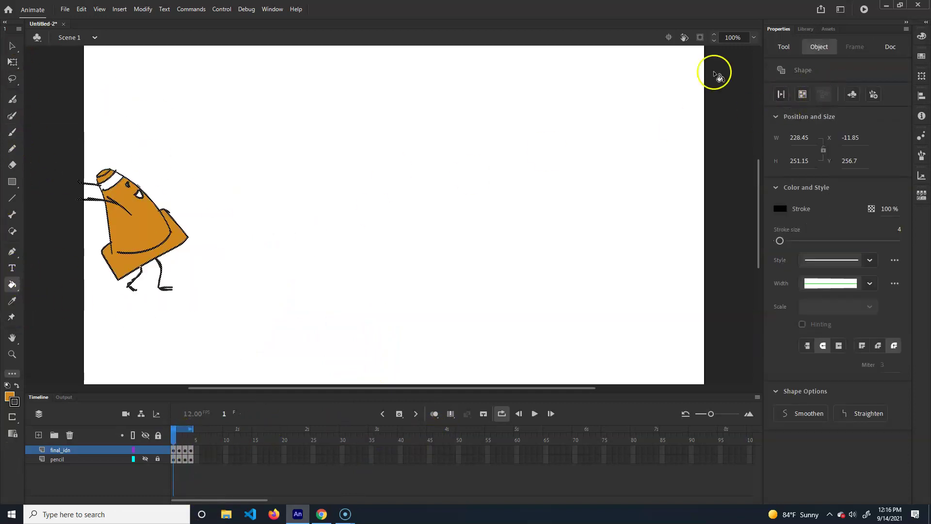
left_click(784, 47)
left_click(780, 139)
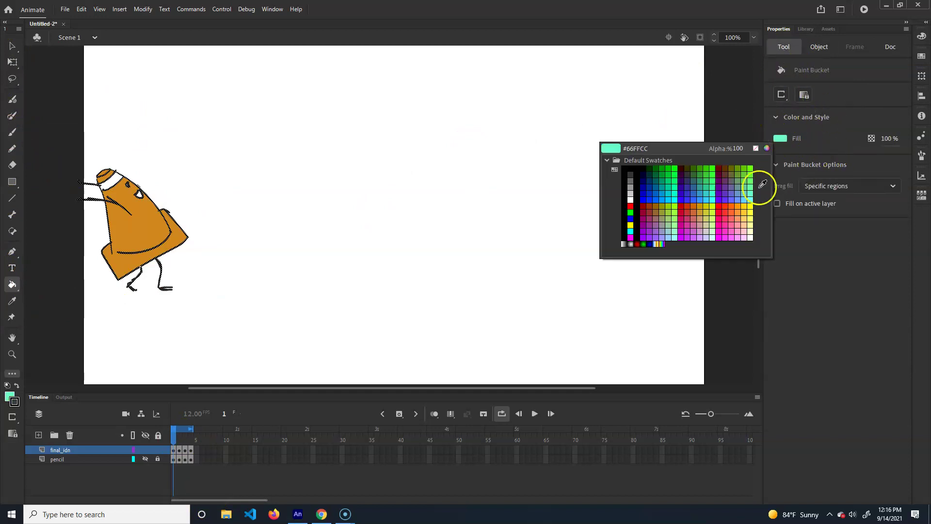
left_click(631, 194)
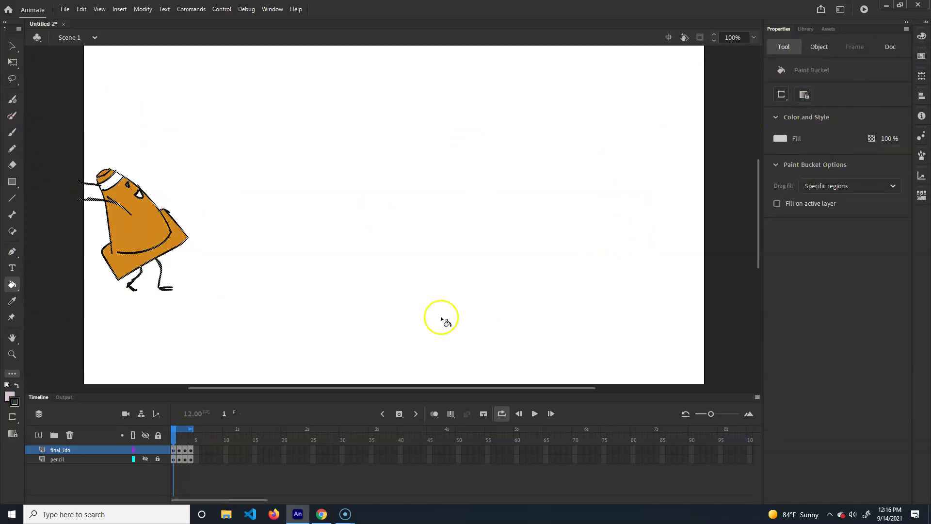
left_click(120, 175)
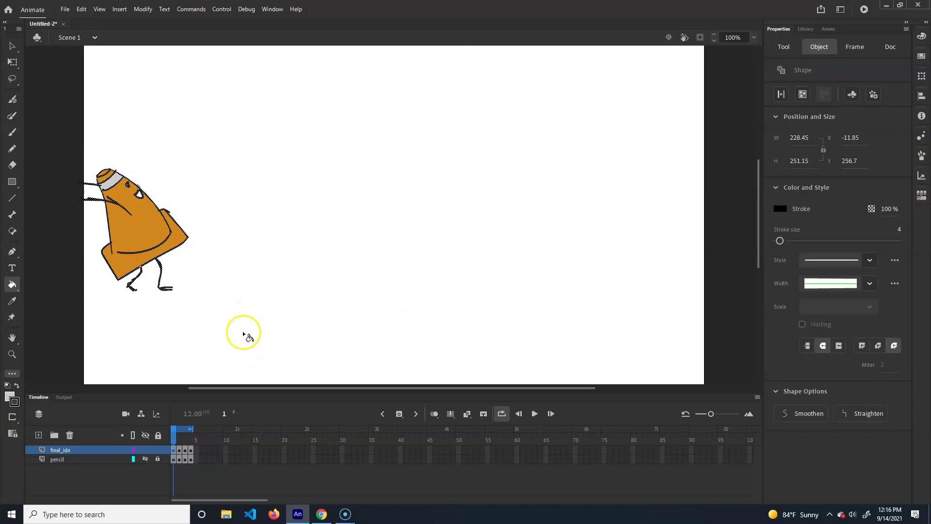
Fill the neck stripes in the following frames through frame 4 with the same light grey and play back the animation
key(".")
key("period")
key("period")
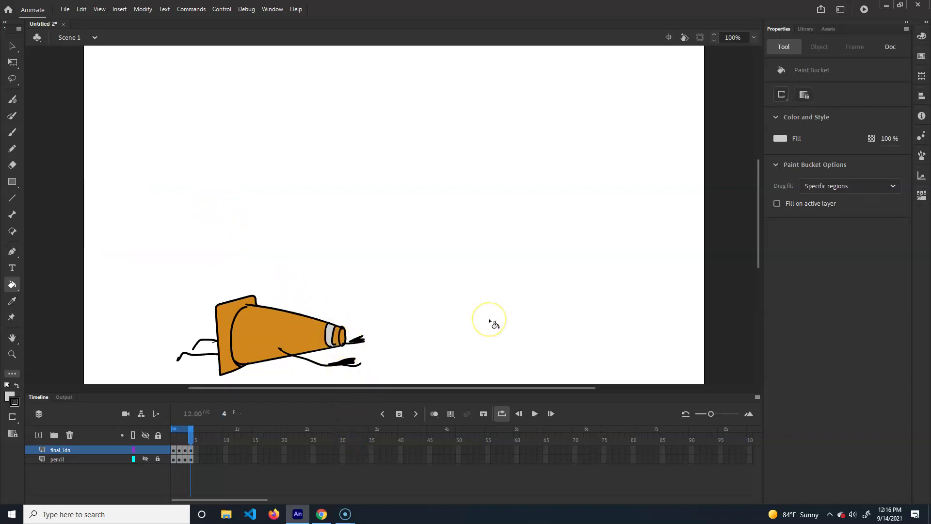
key("Return")
key("Return")
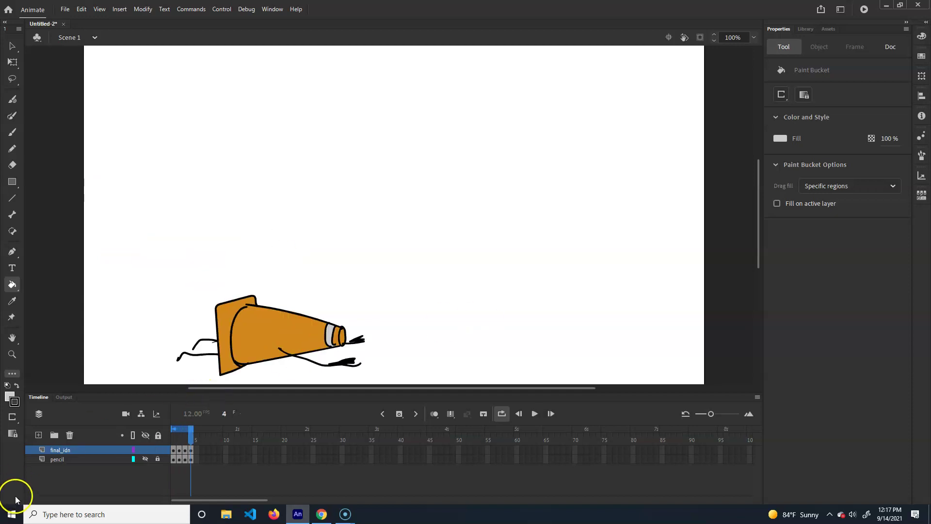